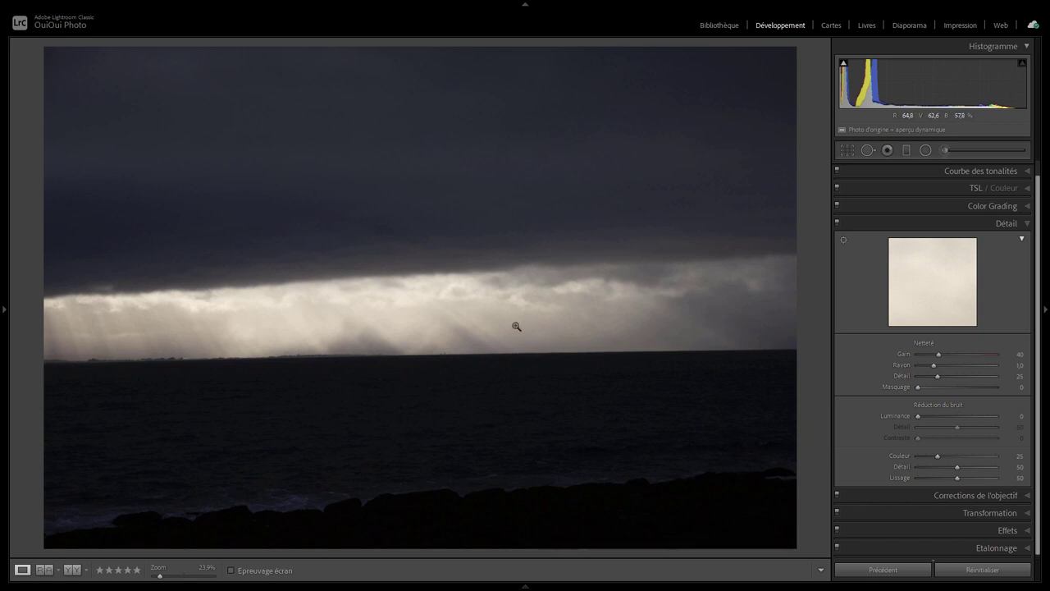
Zoom to about 162% and pan along the horizon to inspect it, then return to full view.
click(192, 357)
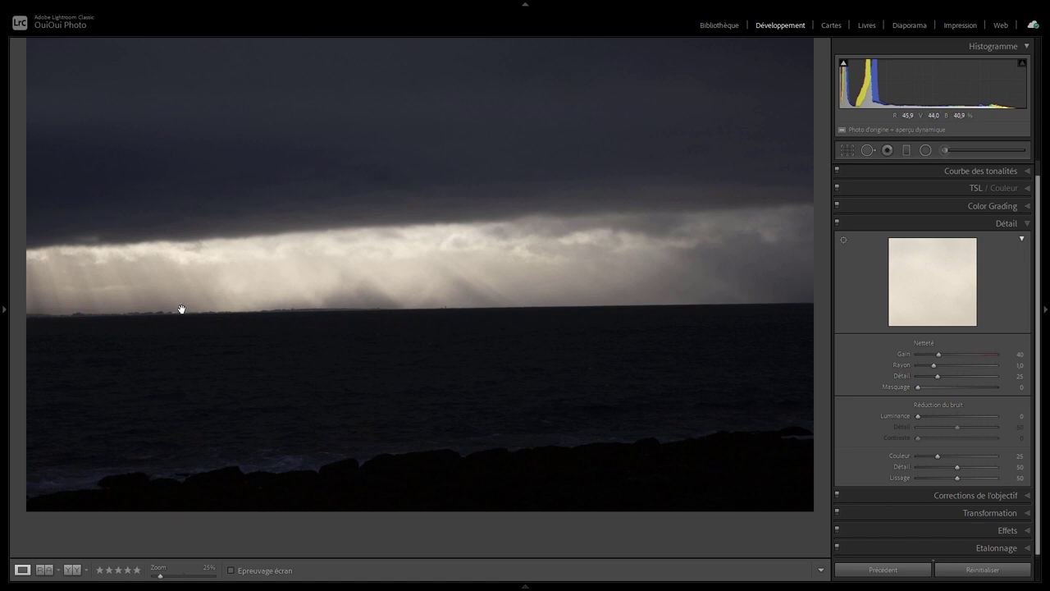
drag(181, 310, 319, 317)
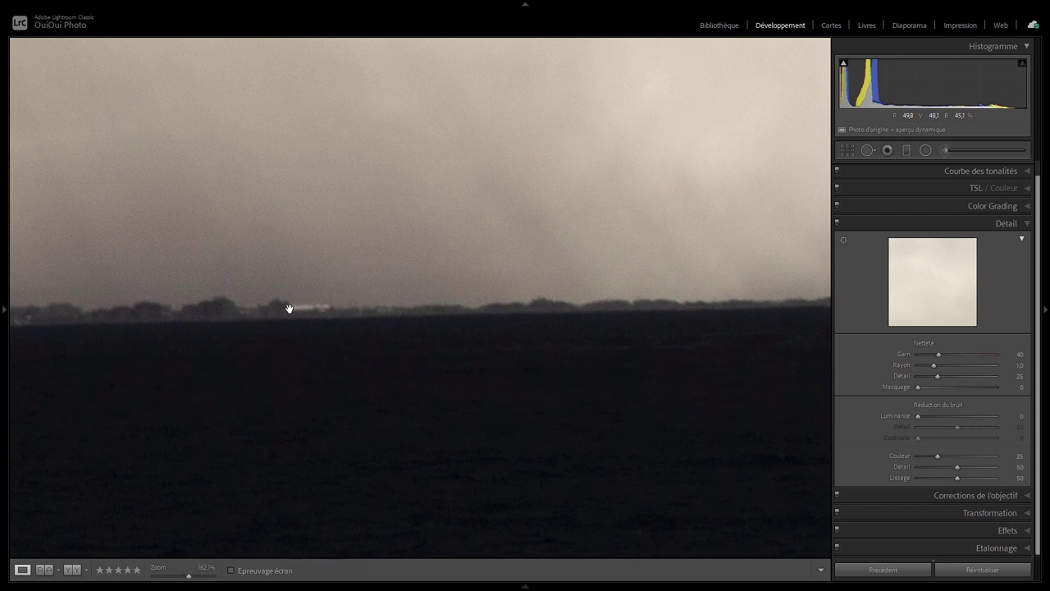
drag(263, 307, 506, 307)
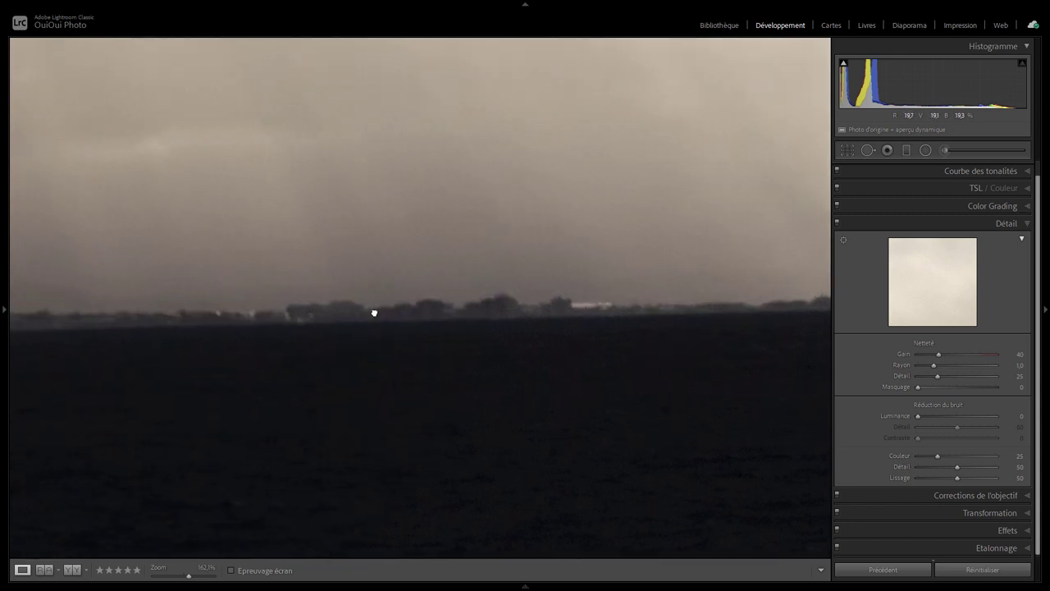
drag(202, 312, 389, 312)
drag(194, 312, 380, 328)
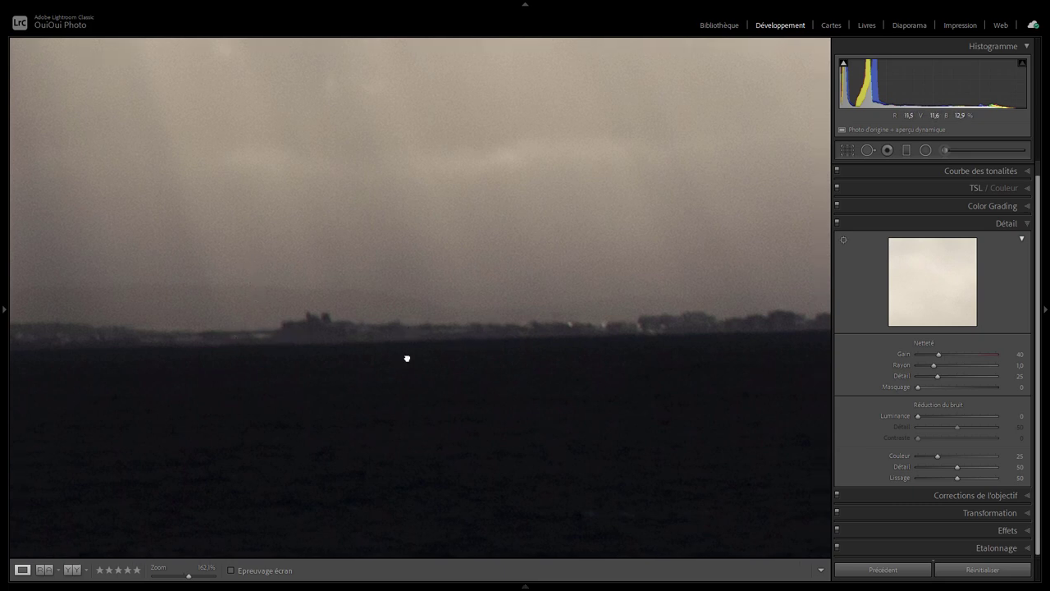
drag(406, 358, 235, 383)
drag(649, 364, 359, 320)
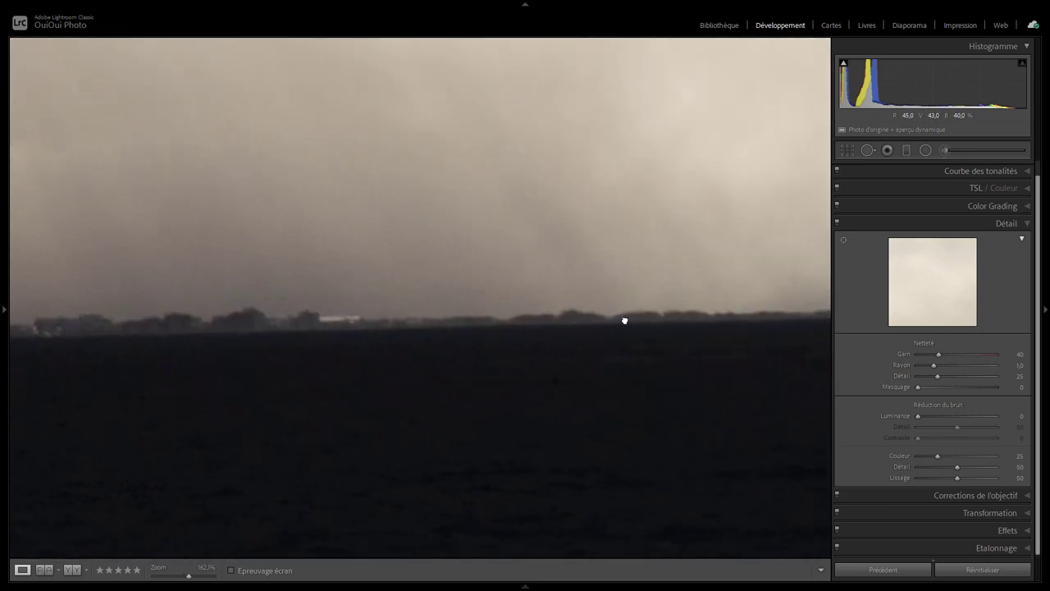
mouse_move(612, 320)
mouse_down()
mouse_move(368, 358)
mouse_move(704, 349)
mouse_up()
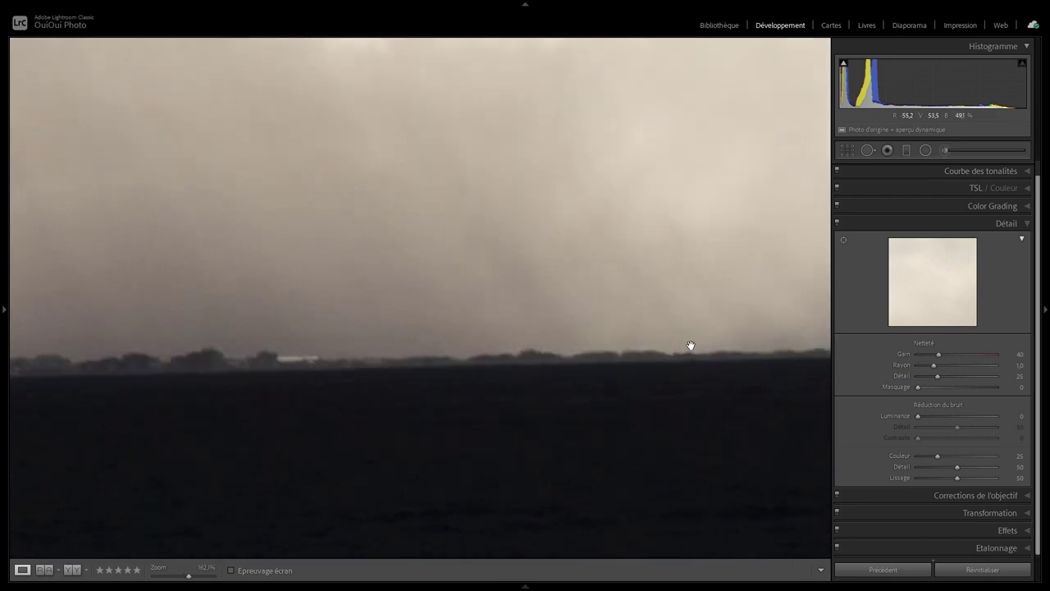
click(575, 296)
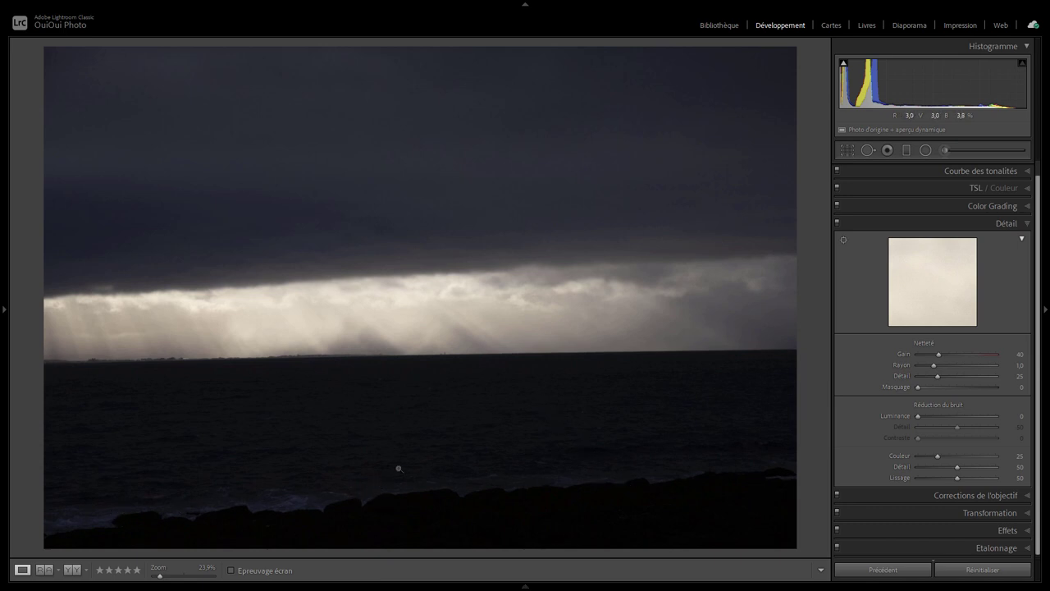
In the Basic panel, raise Shadows to +50 and Blacks to +50.
click(1025, 171)
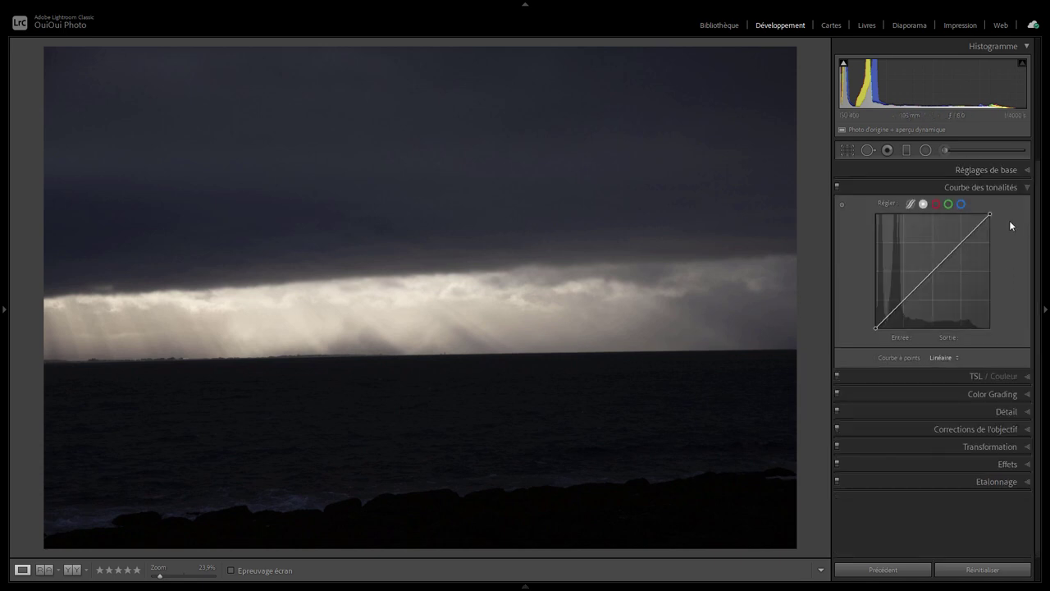
click(1026, 171)
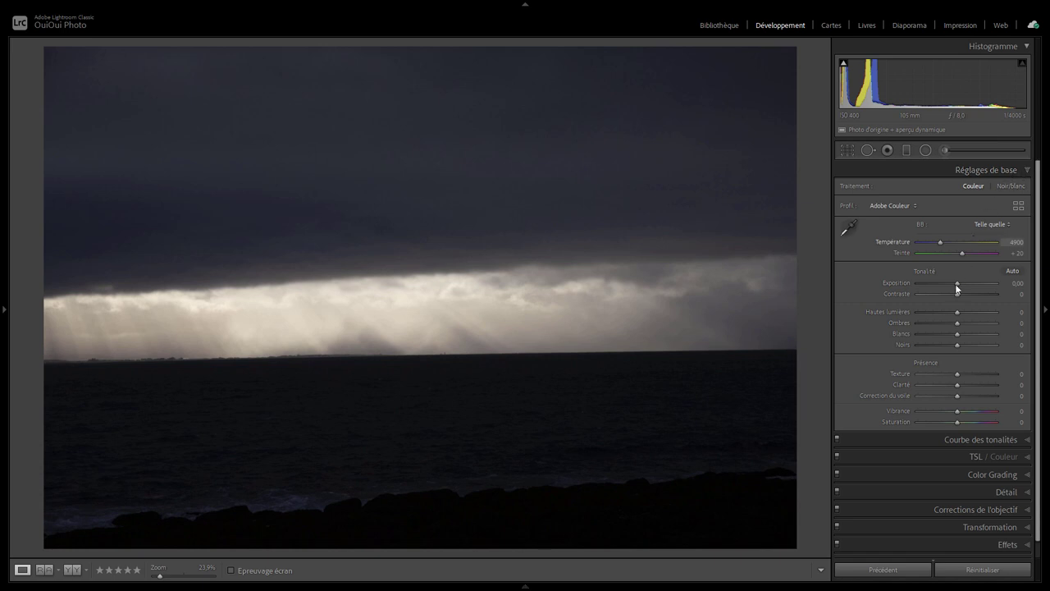
mouse_move(957, 323)
mouse_down()
mouse_move(1012, 326)
mouse_move(963, 326)
mouse_move(982, 328)
mouse_up()
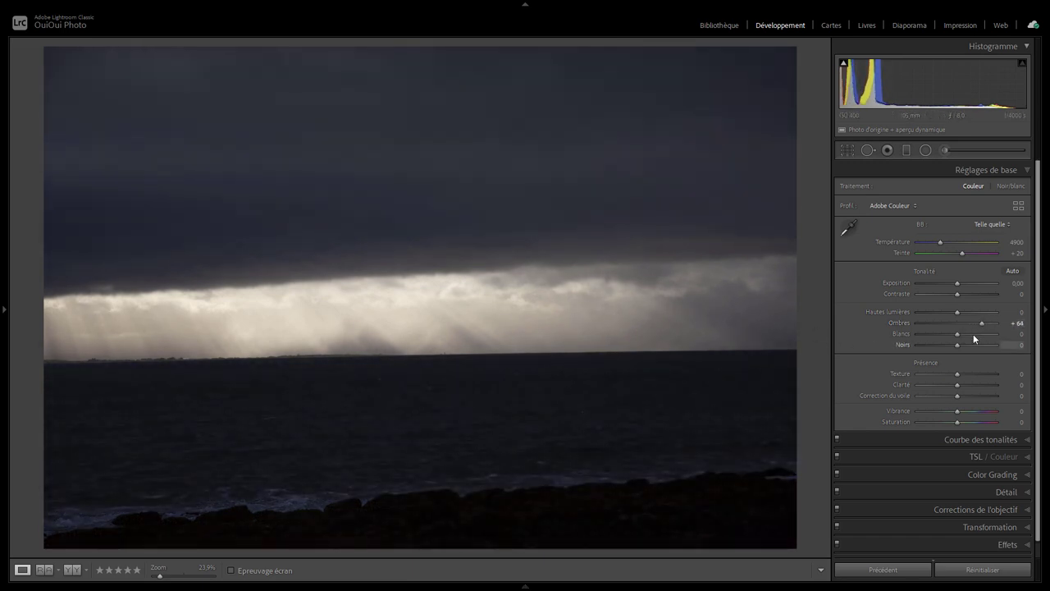
drag(982, 323, 976, 324)
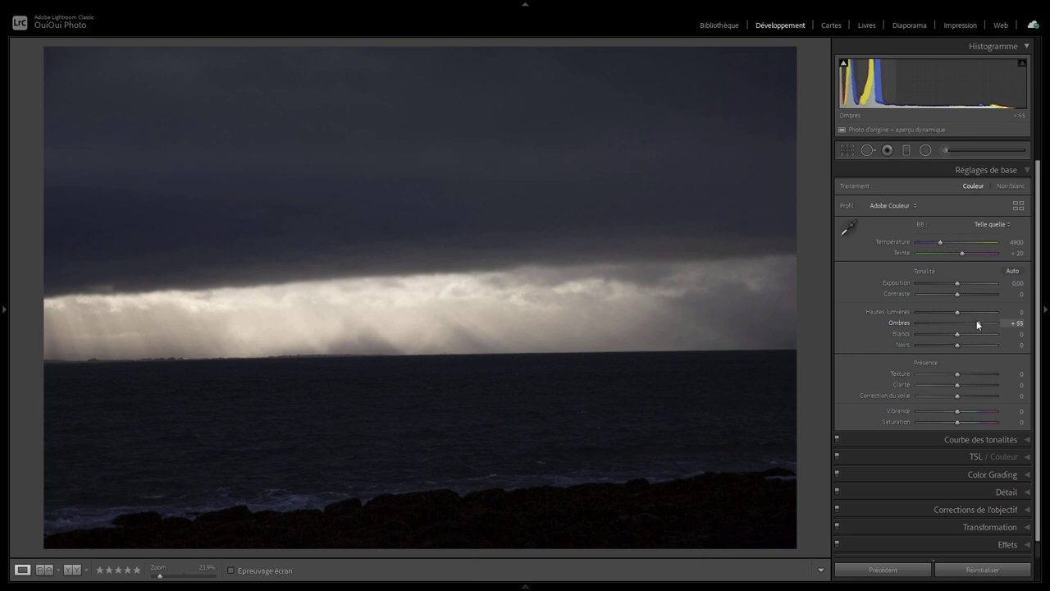
mouse_move(956, 344)
mouse_down()
mouse_move(975, 344)
mouse_move(977, 324)
mouse_up()
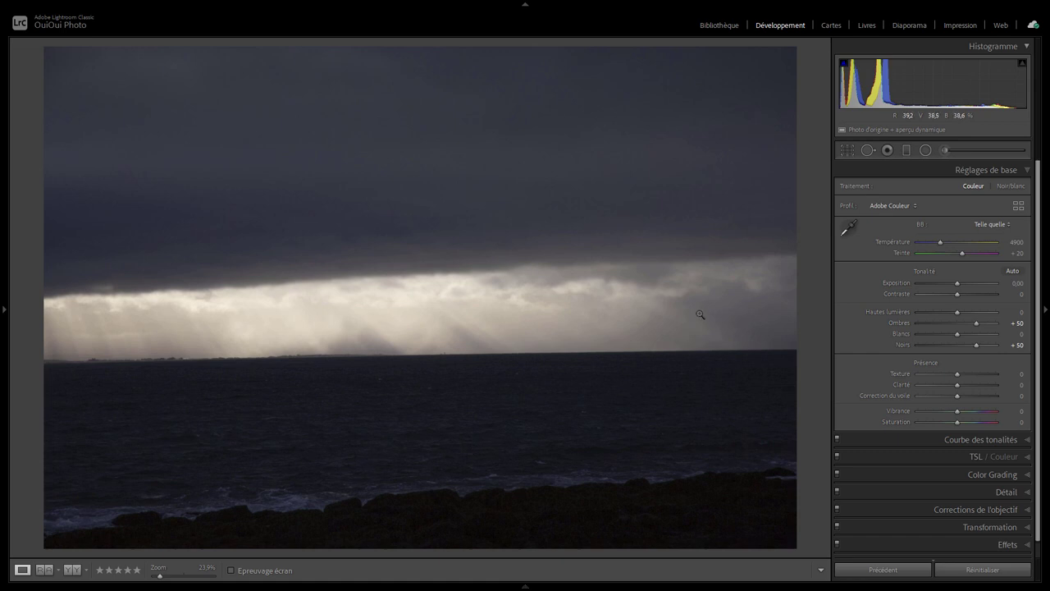
Level the horizon with a 0.93° straighten angle and tighten the crop around the sea and clouds.
click(847, 150)
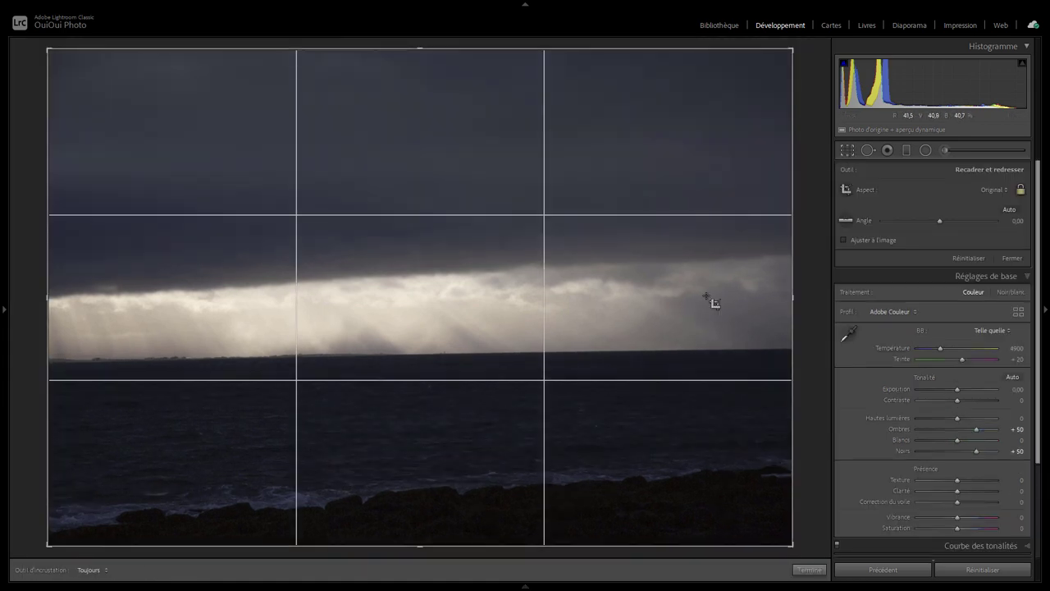
click(845, 221)
drag(51, 358, 824, 346)
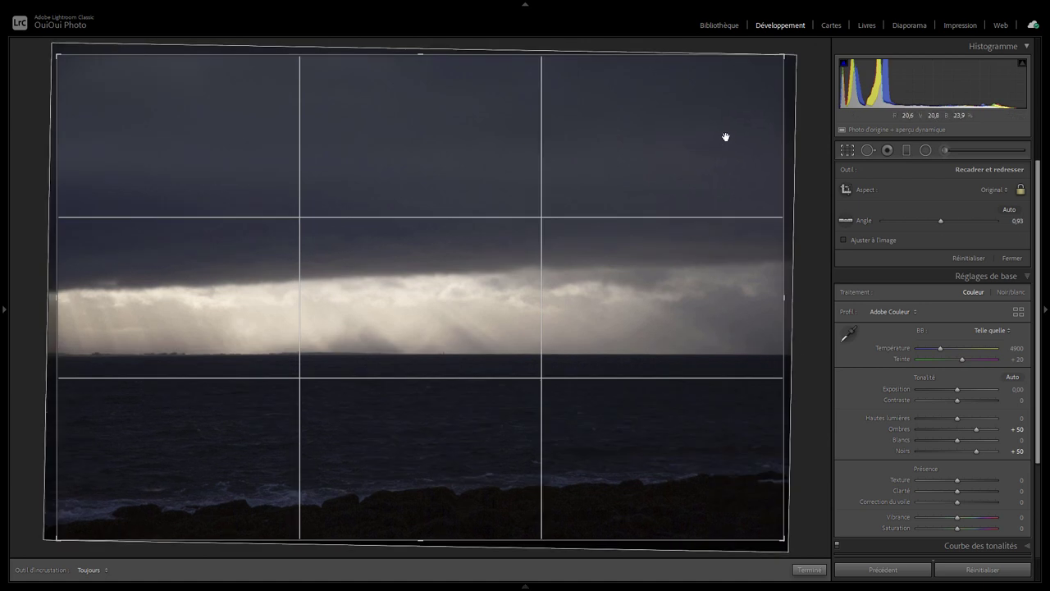
drag(783, 55, 768, 70)
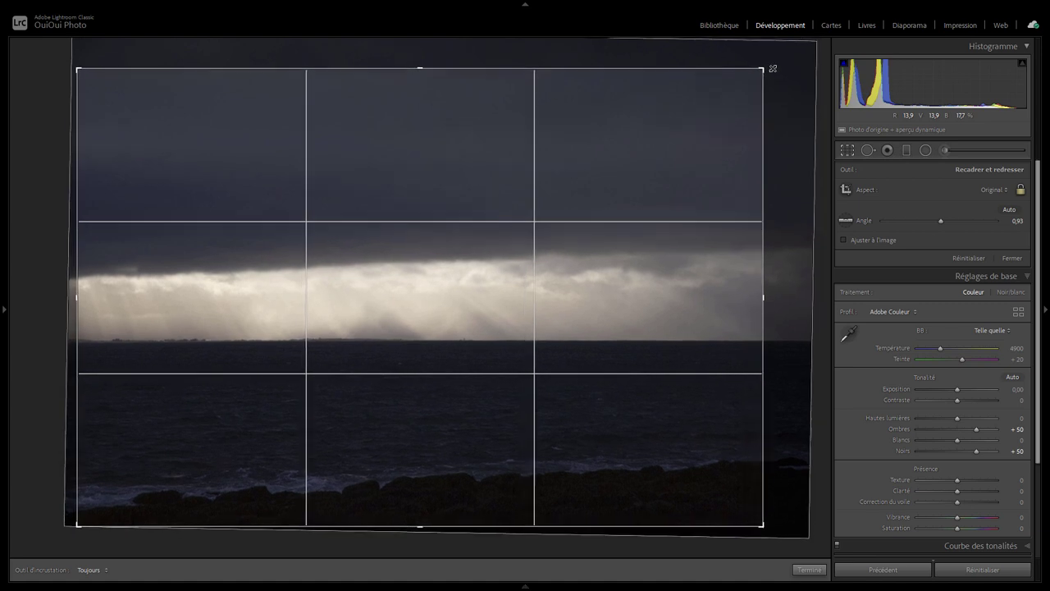
drag(222, 467, 237, 482)
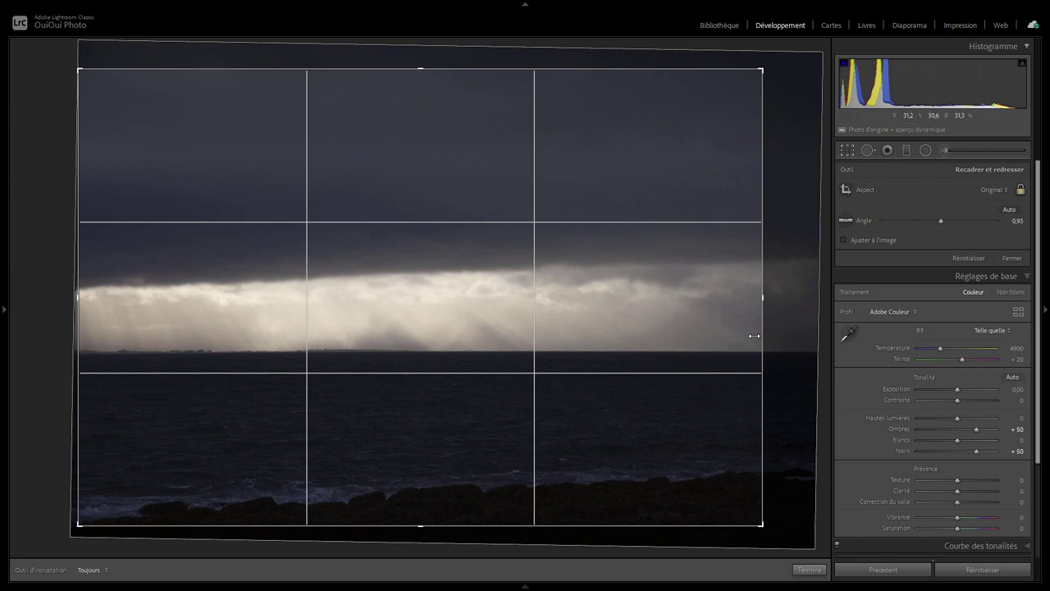
click(809, 568)
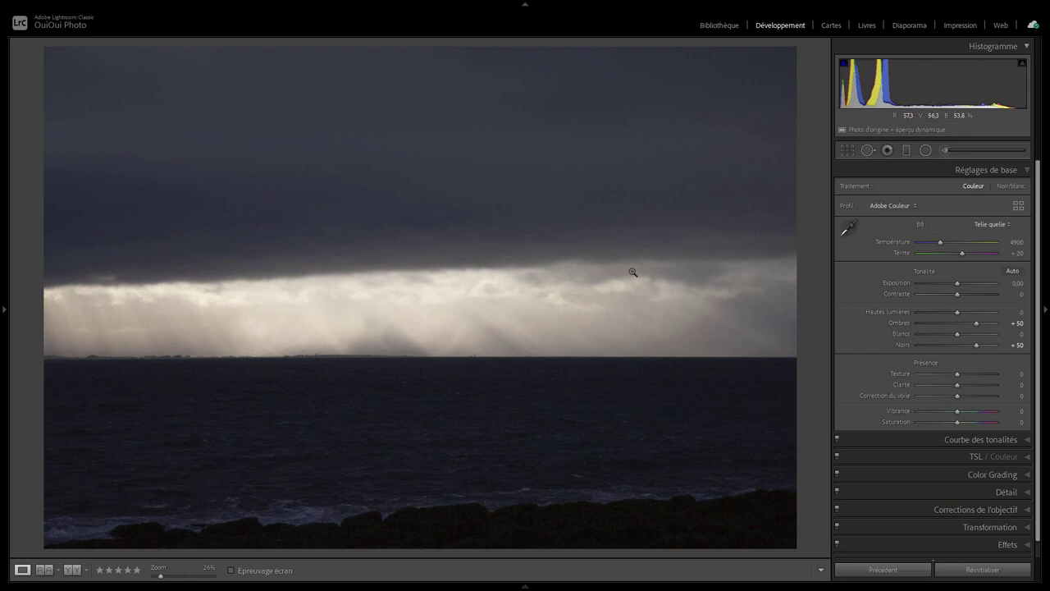
Add a slightly tilted graduated filter over the lower sea with exposure 1,28.
click(906, 151)
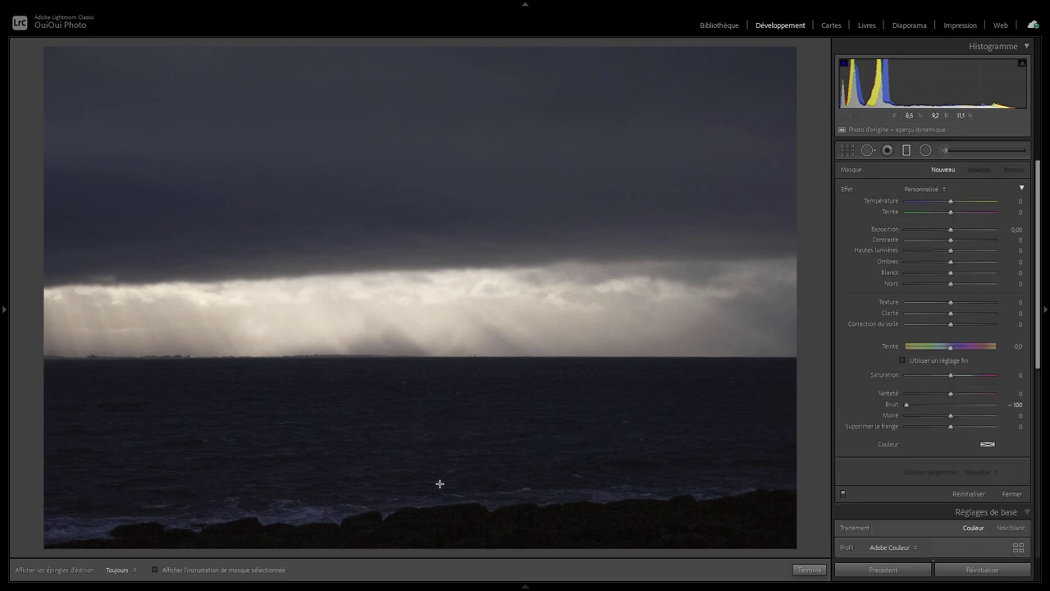
drag(438, 479, 438, 348)
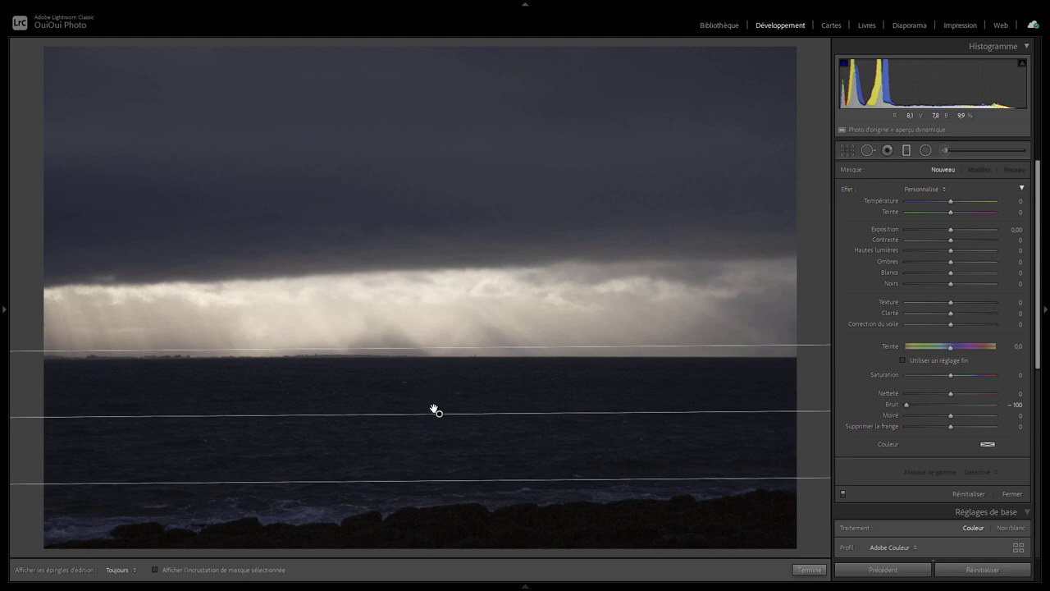
drag(435, 410, 439, 428)
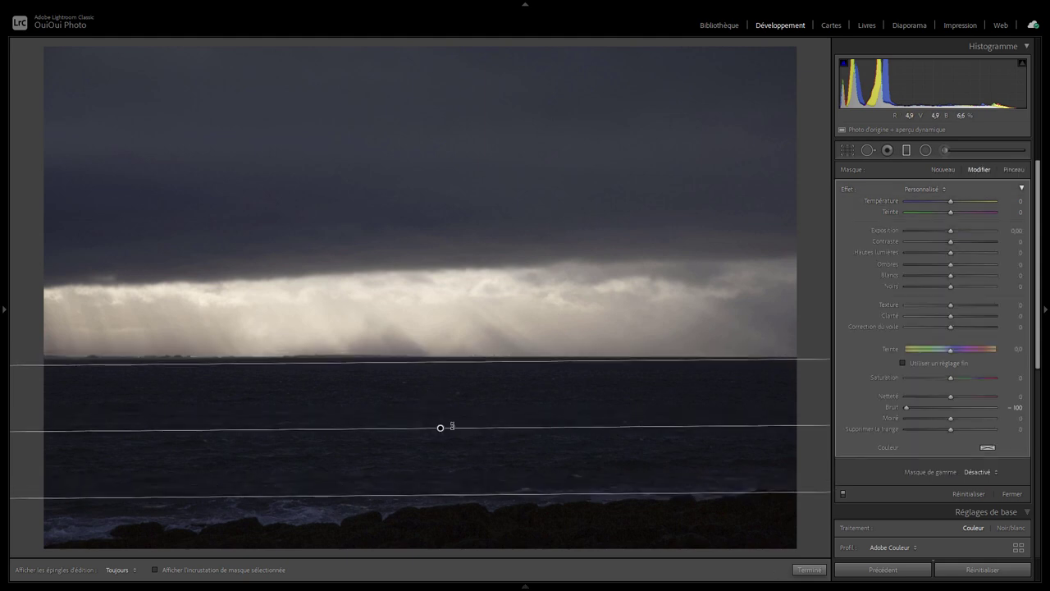
drag(447, 362, 446, 377)
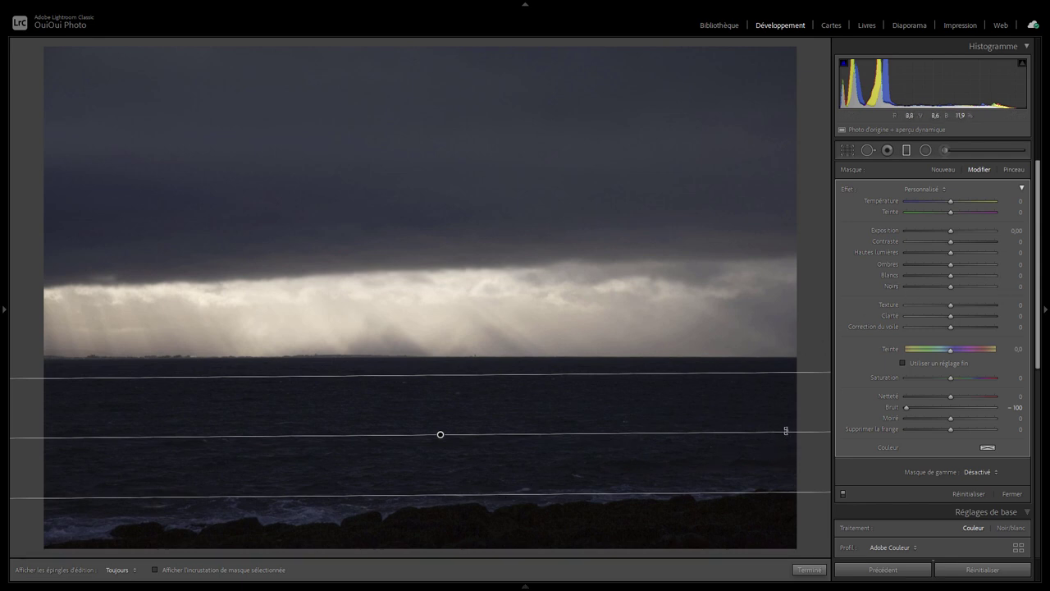
drag(785, 430, 785, 428)
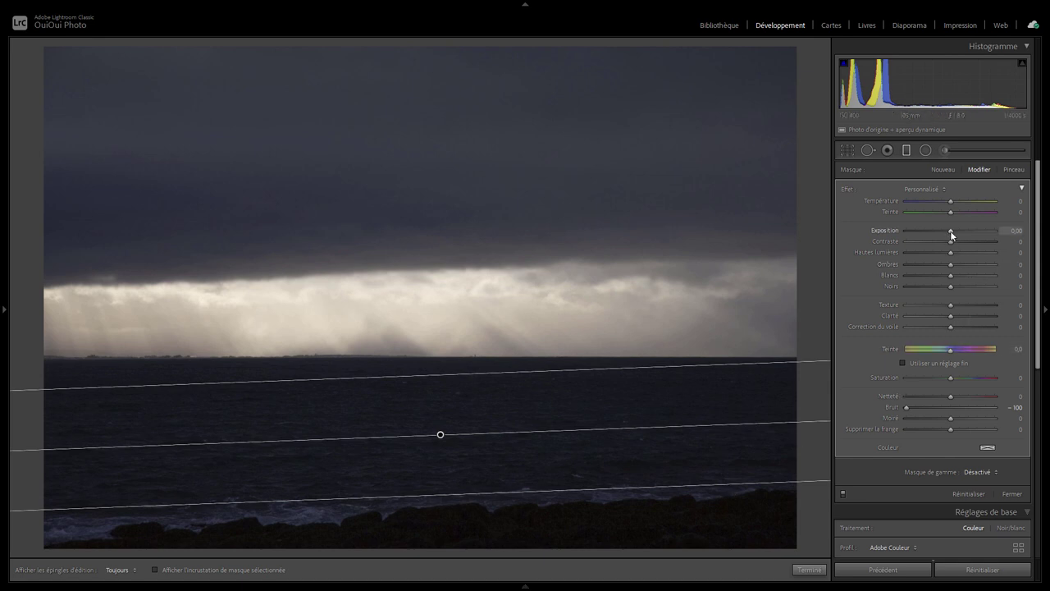
drag(950, 230, 994, 234)
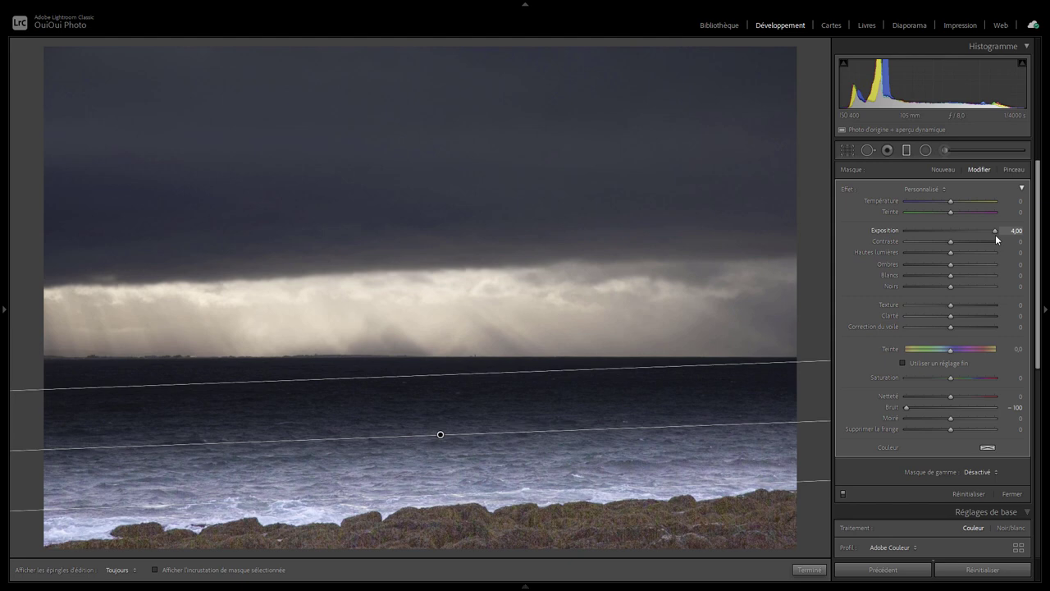
drag(995, 234, 965, 233)
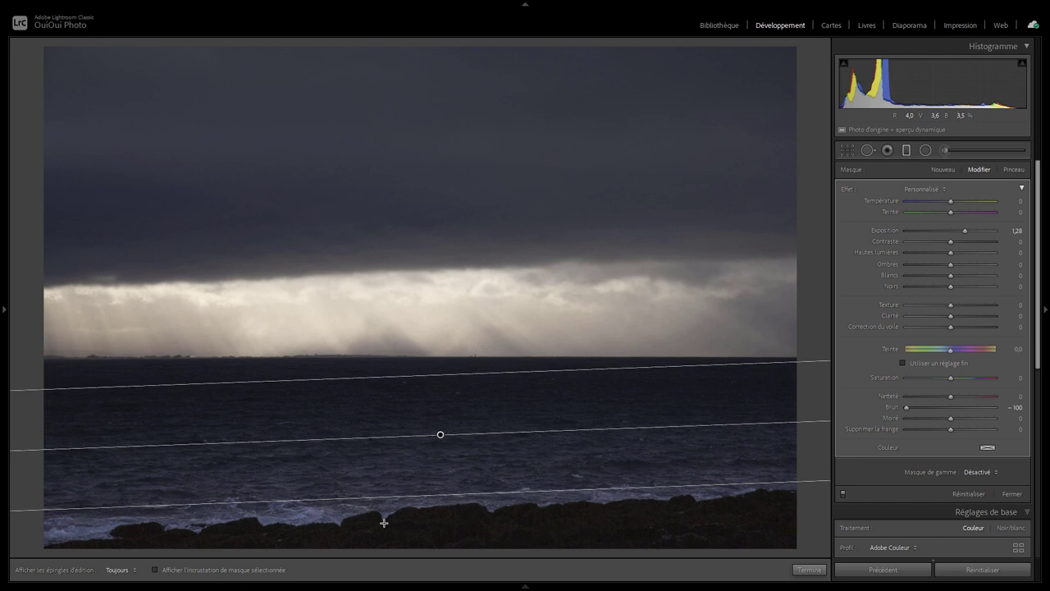
click(810, 570)
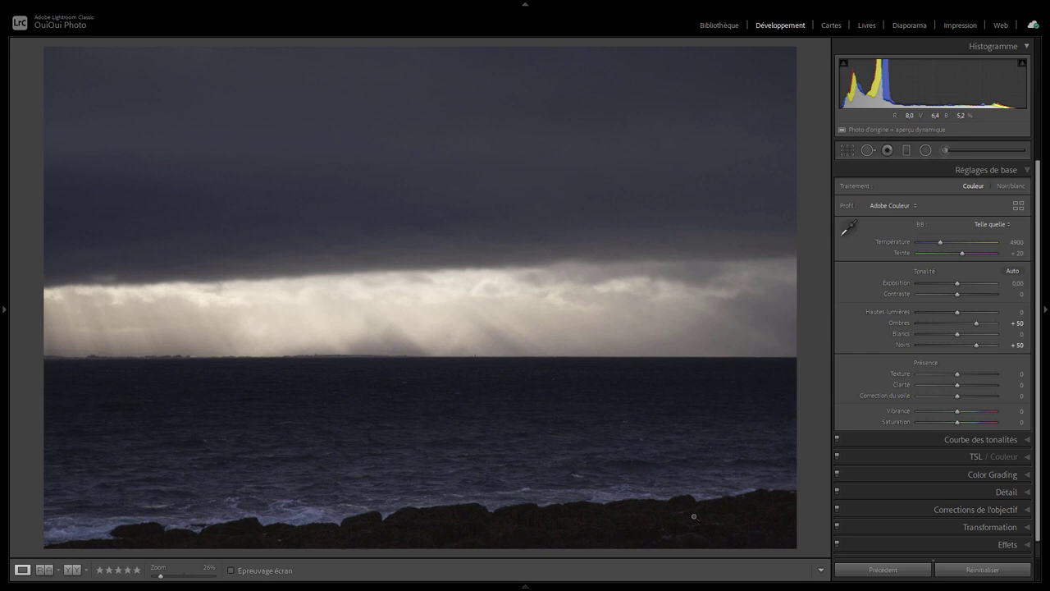
Reset the sea gradient's Noise setting to 0.
click(906, 150)
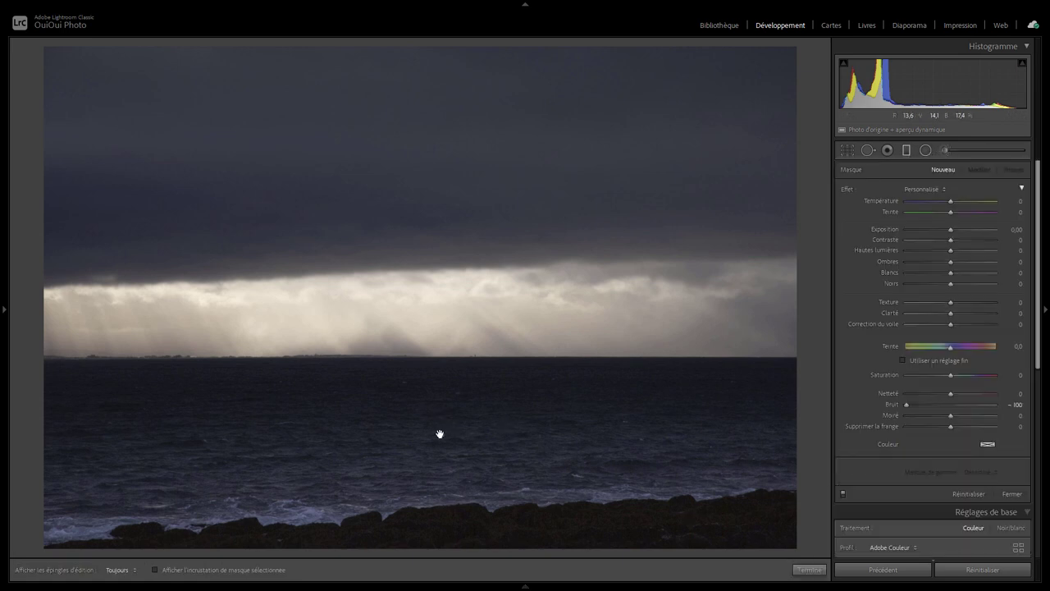
click(440, 434)
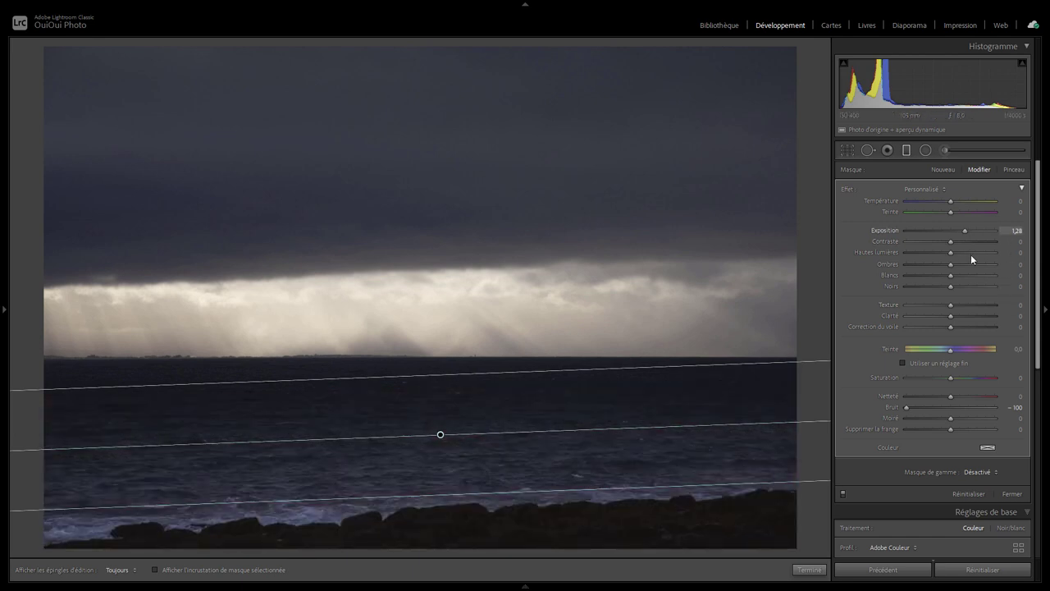
double_click(906, 407)
click(812, 570)
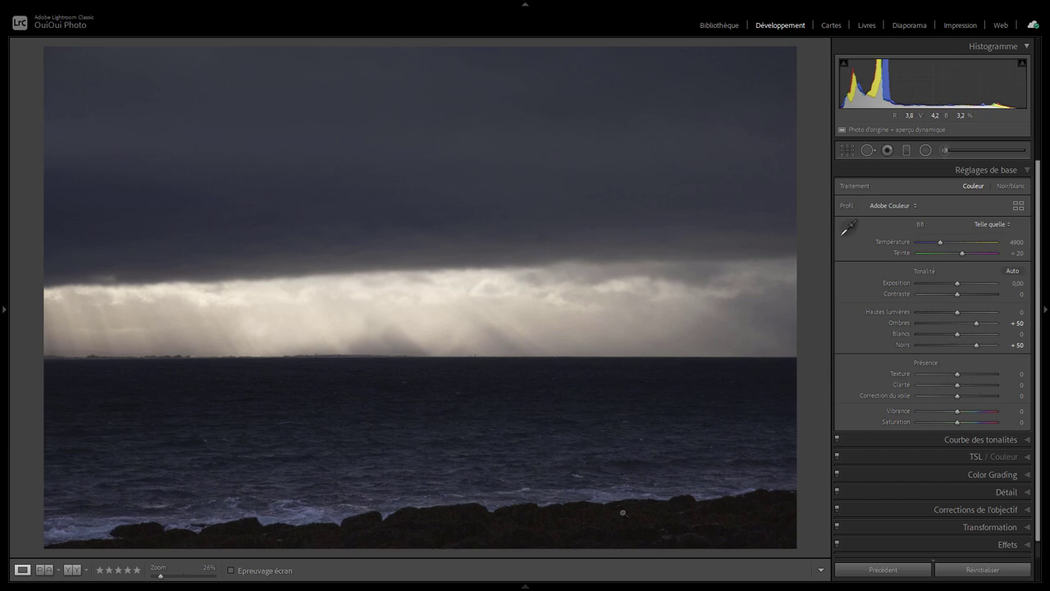
Set luminance noise reduction to 57 and colour to 66, checking the dark sky at 162%.
drag(622, 513, 550, 401)
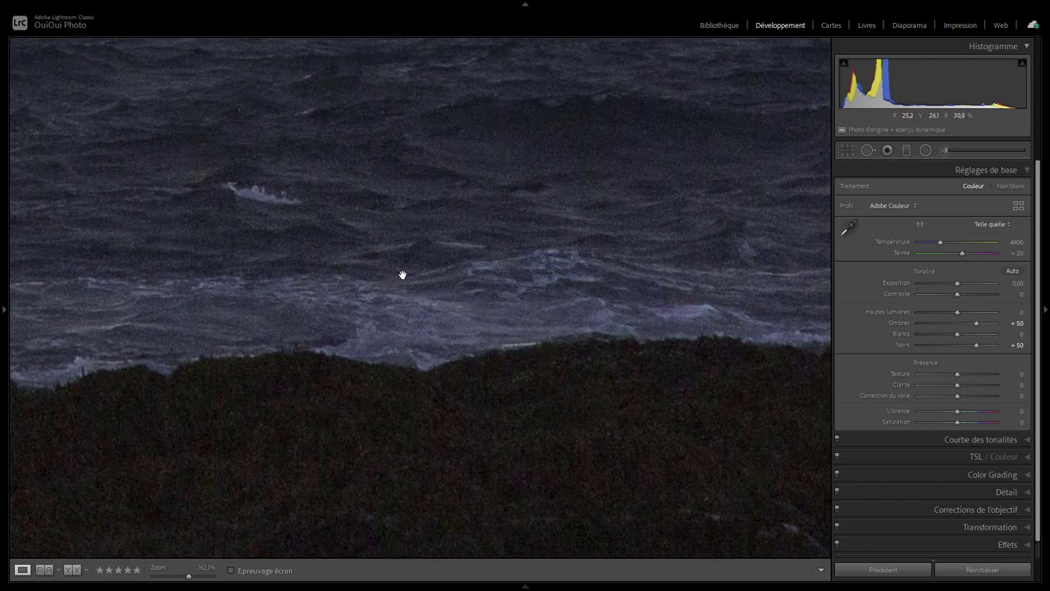
click(1025, 493)
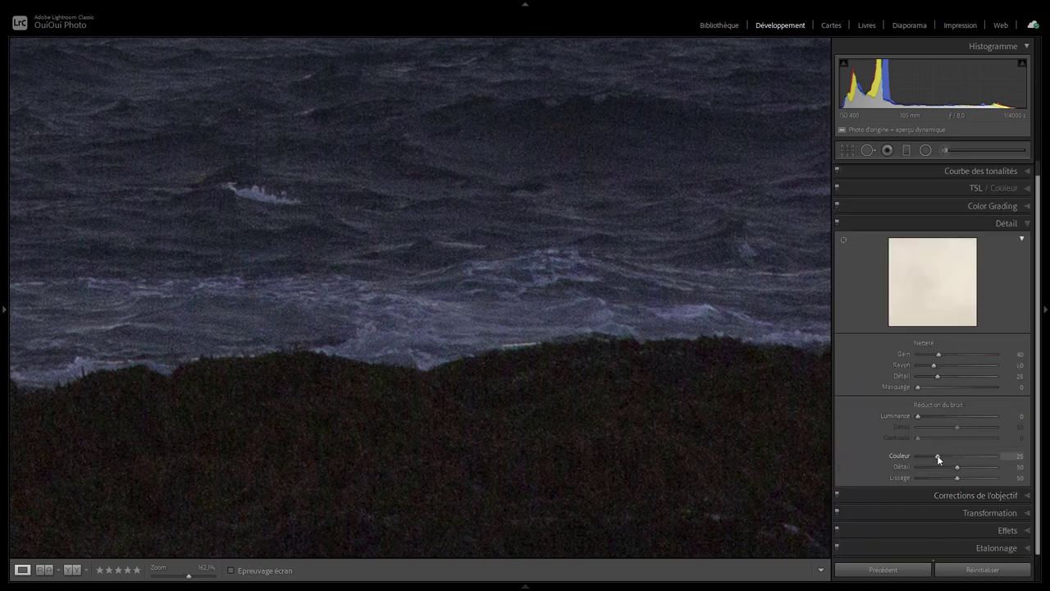
drag(909, 455, 906, 455)
mouse_move(916, 455)
mouse_down()
mouse_move(936, 457)
mouse_move(925, 468)
mouse_move(976, 467)
mouse_up()
click(547, 281)
click(494, 155)
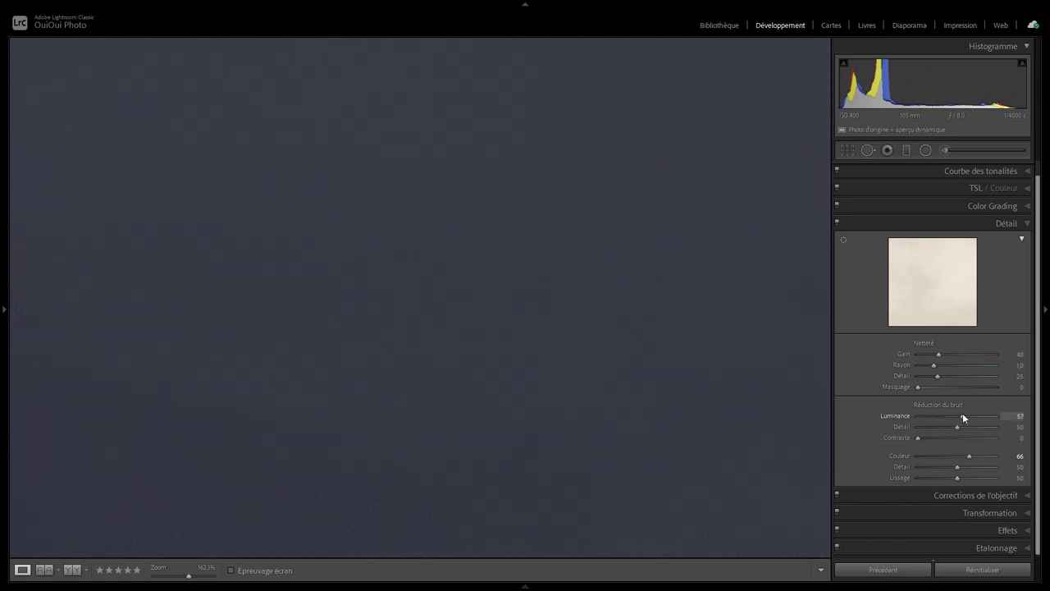
click(530, 278)
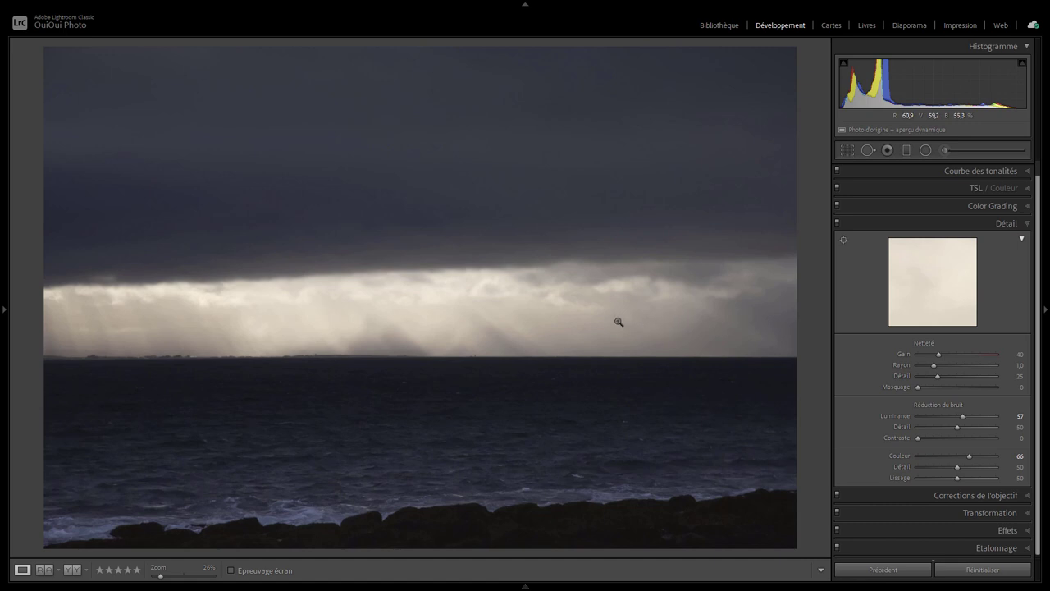
Paint an Adjustment Brush mask with noise −100 across the full sunlit cloud band, using the overlay.
click(945, 149)
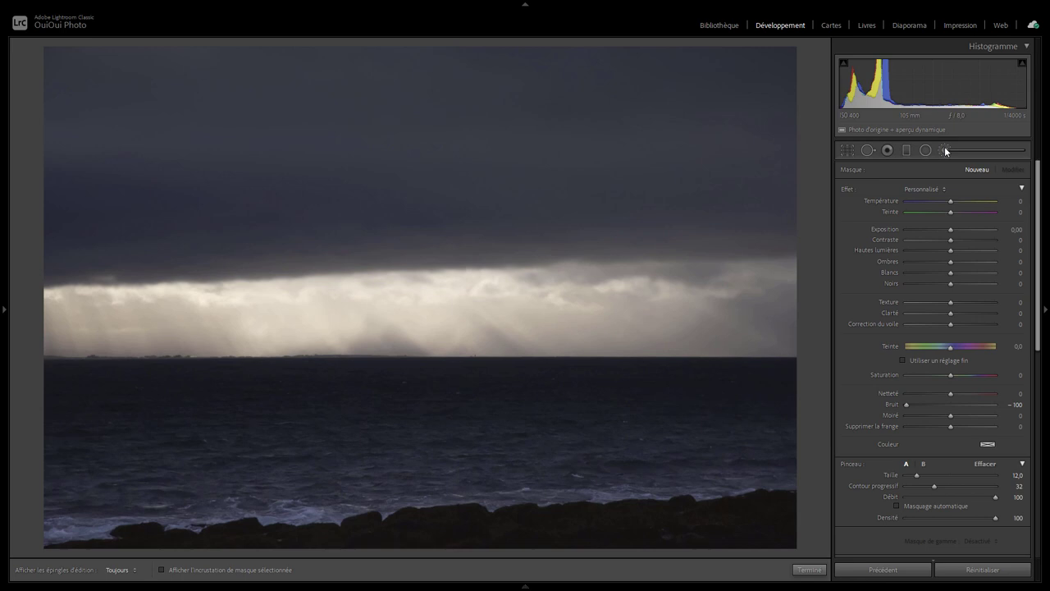
double_click(847, 187)
drag(951, 404, 893, 404)
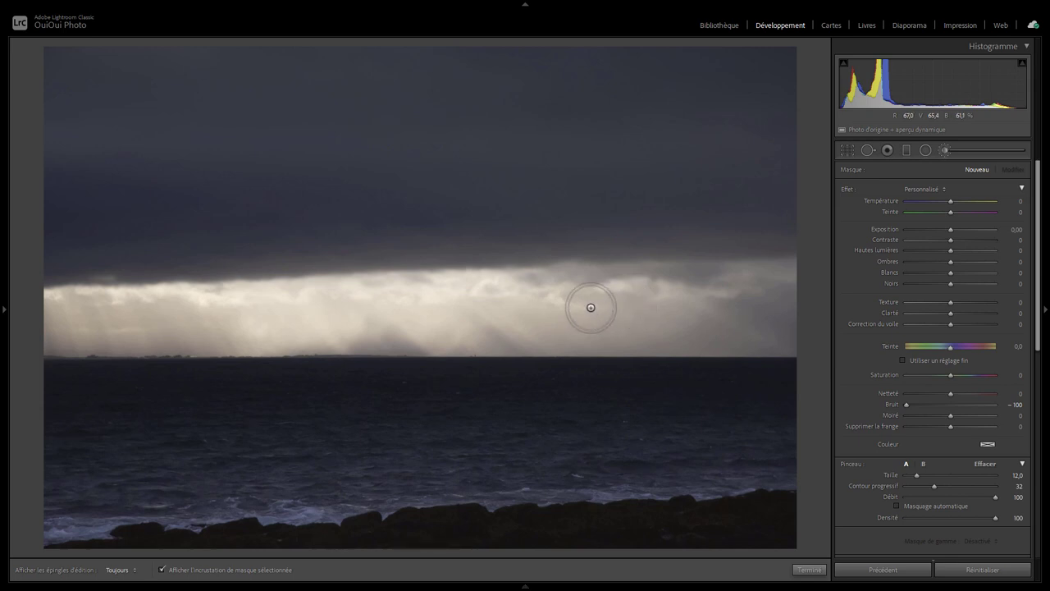
key(o)
drag(541, 291, 788, 286)
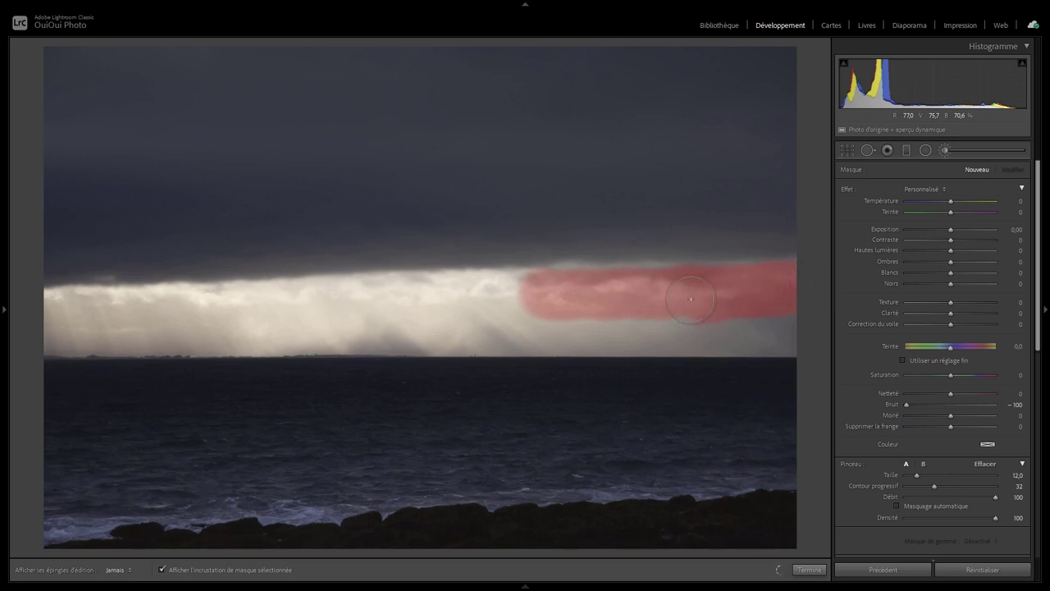
drag(566, 297, 339, 300)
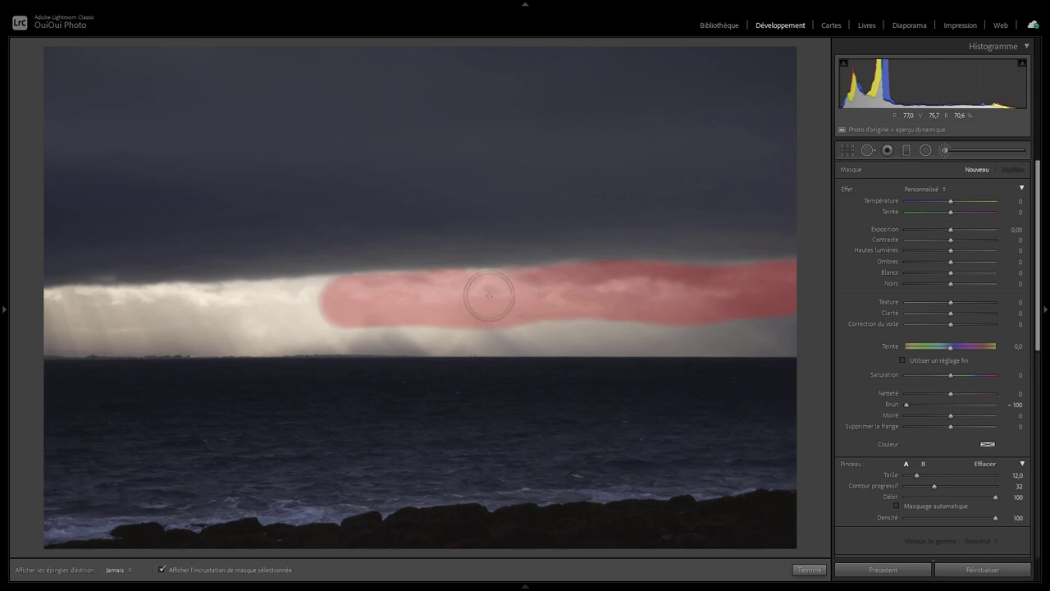
mouse_move(489, 295)
mouse_down()
mouse_move(169, 300)
mouse_move(45, 318)
mouse_move(73, 332)
mouse_move(177, 336)
mouse_move(804, 331)
mouse_move(808, 299)
mouse_move(723, 288)
mouse_up()
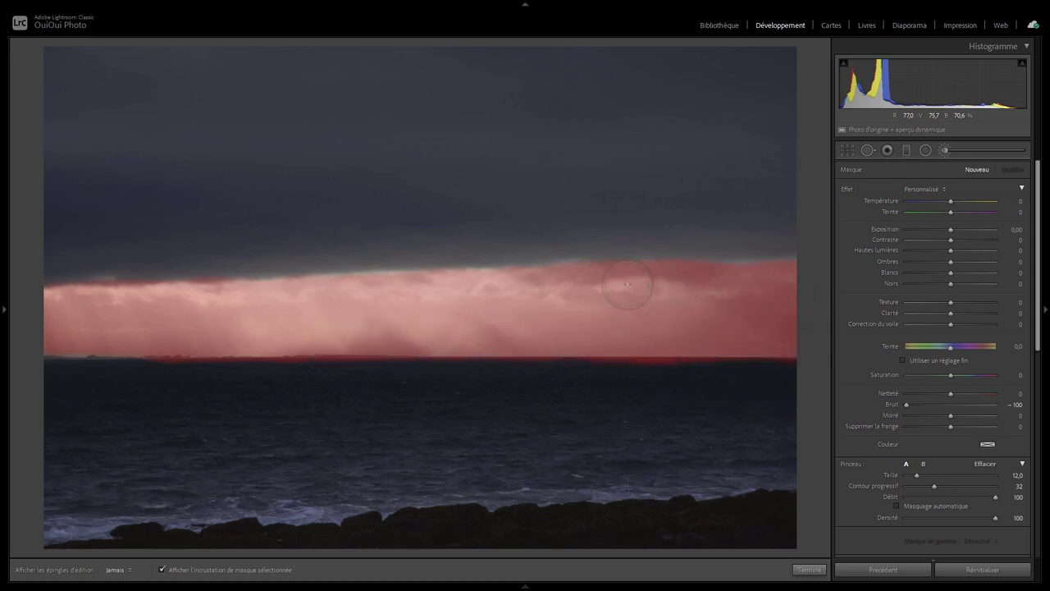
mouse_move(627, 284)
mouse_down()
mouse_move(115, 305)
mouse_move(197, 307)
mouse_up()
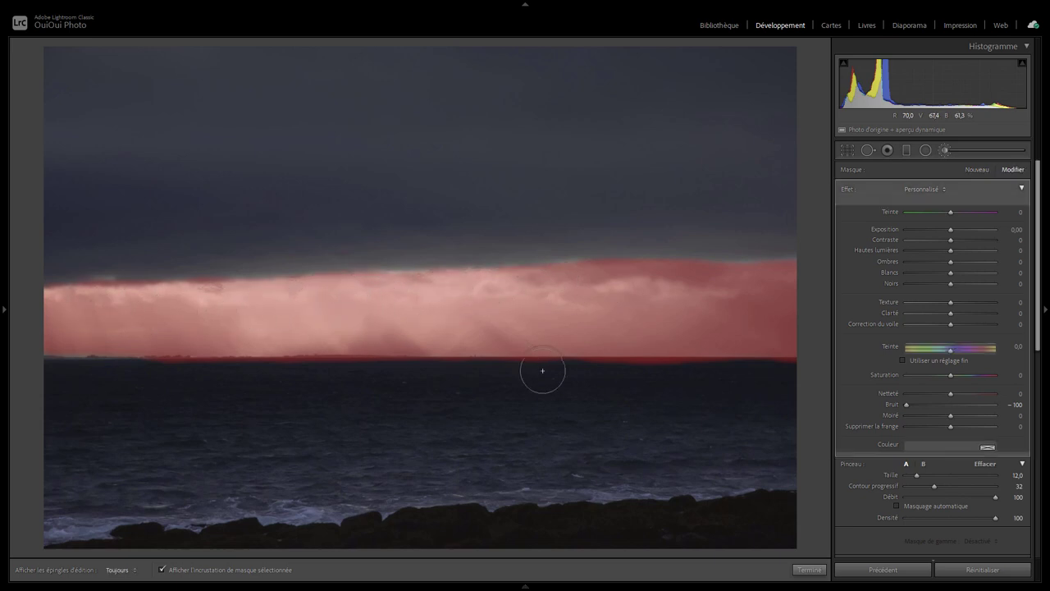
click(809, 569)
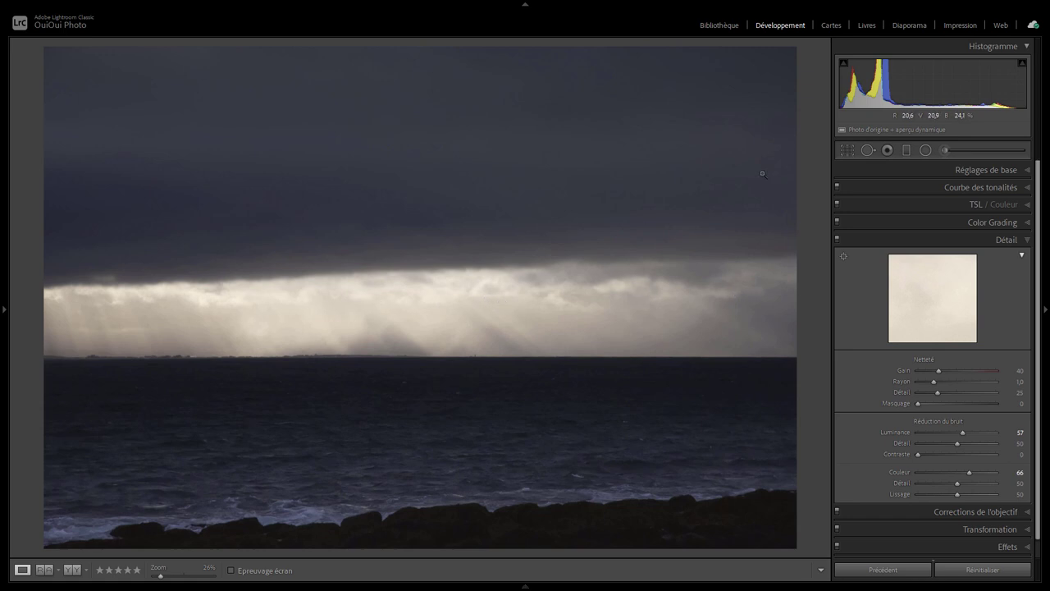
Drag a graduated filter from the sky down to the horizon and set its Clarity to 41.
click(906, 150)
drag(441, 434, 434, 302)
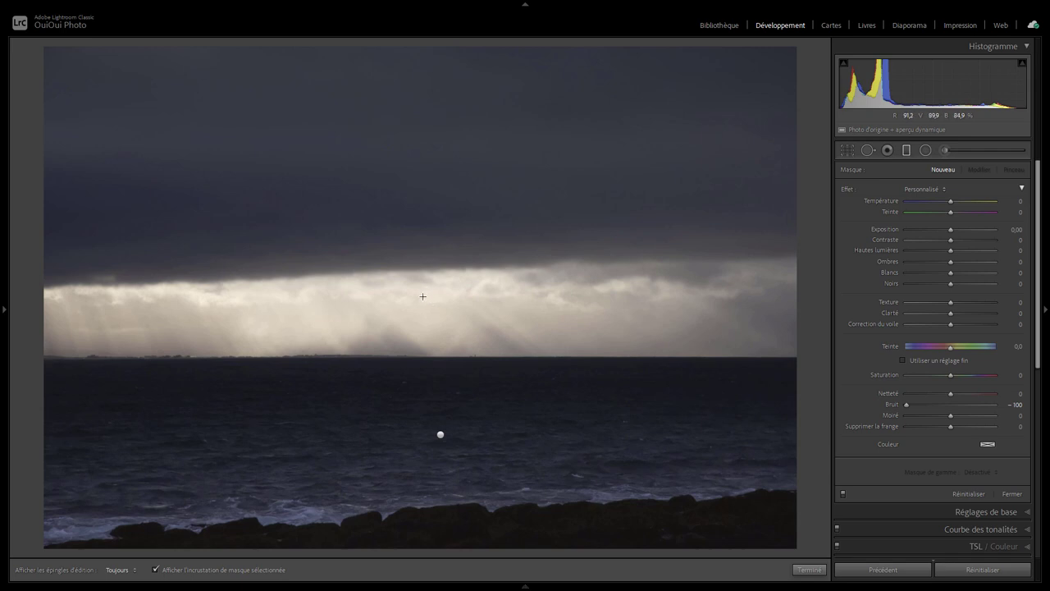
drag(421, 312, 422, 344)
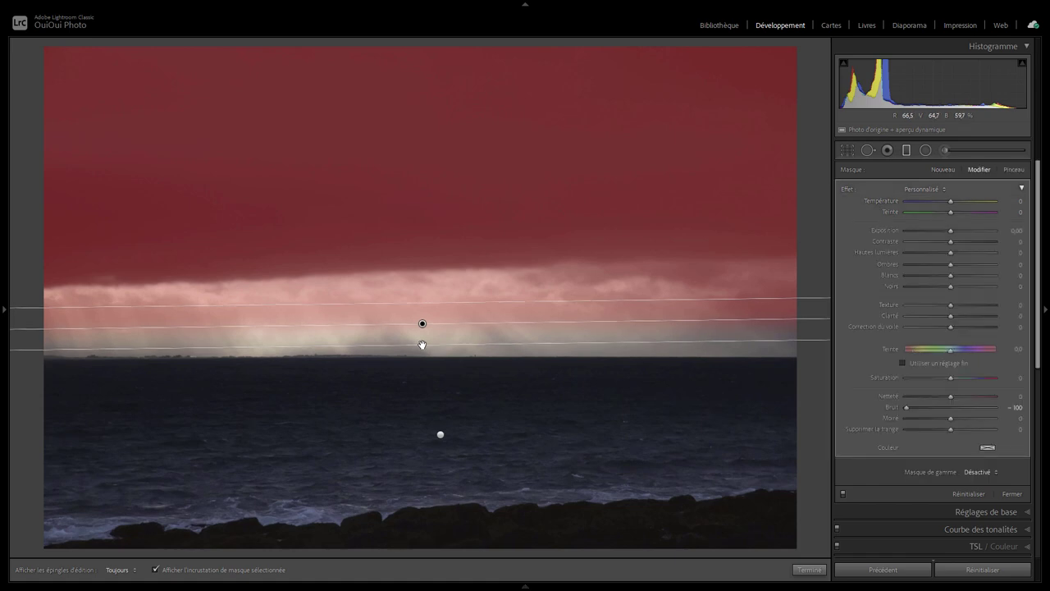
key(o)
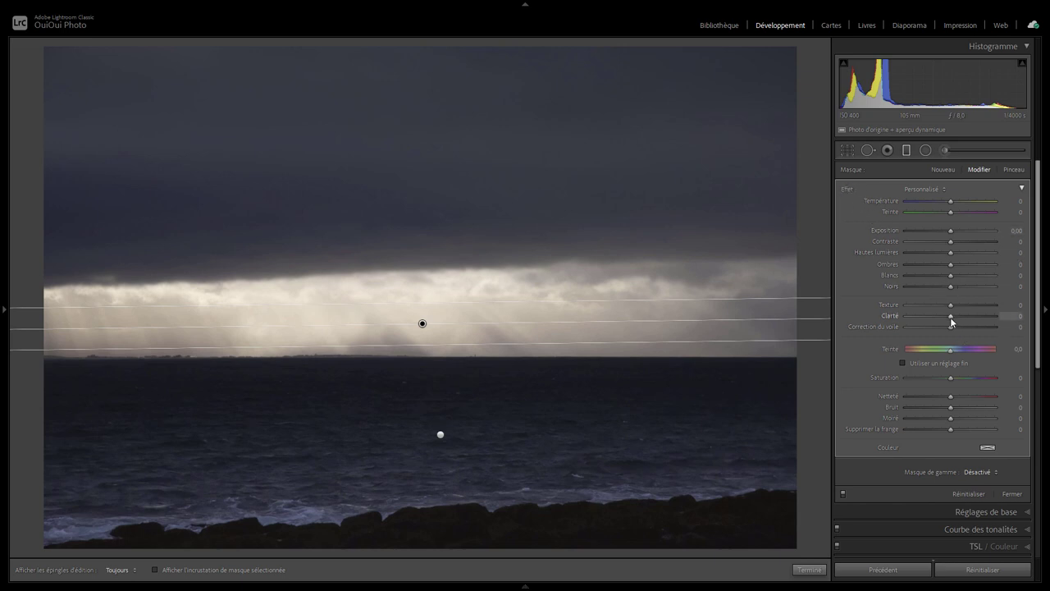
mouse_move(957, 317)
mouse_down()
mouse_move(912, 318)
mouse_move(968, 317)
mouse_up()
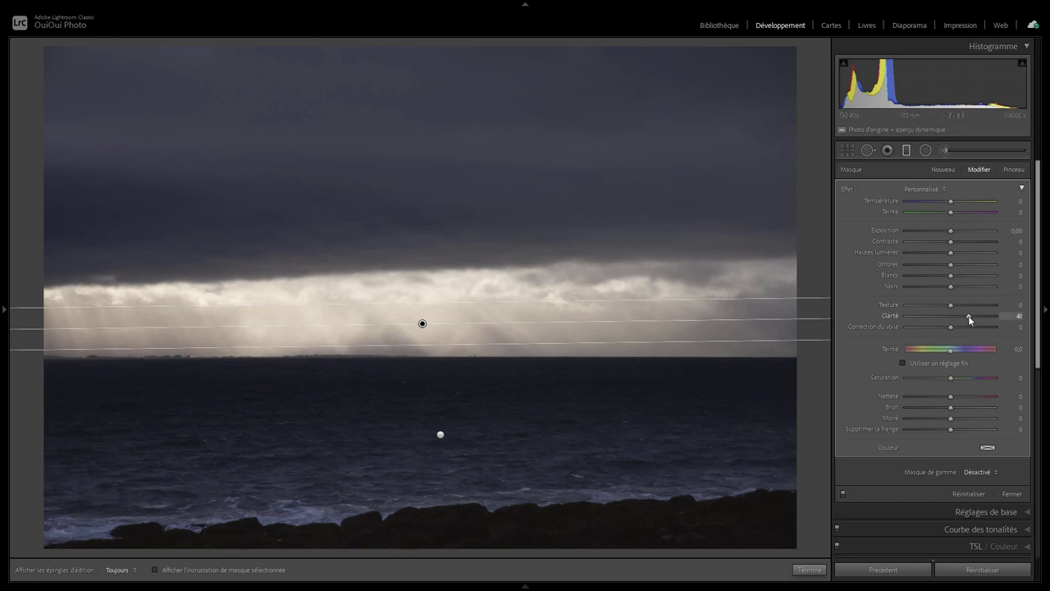
mouse_move(969, 315)
mouse_down()
mouse_move(927, 322)
mouse_move(963, 321)
mouse_up()
click(817, 570)
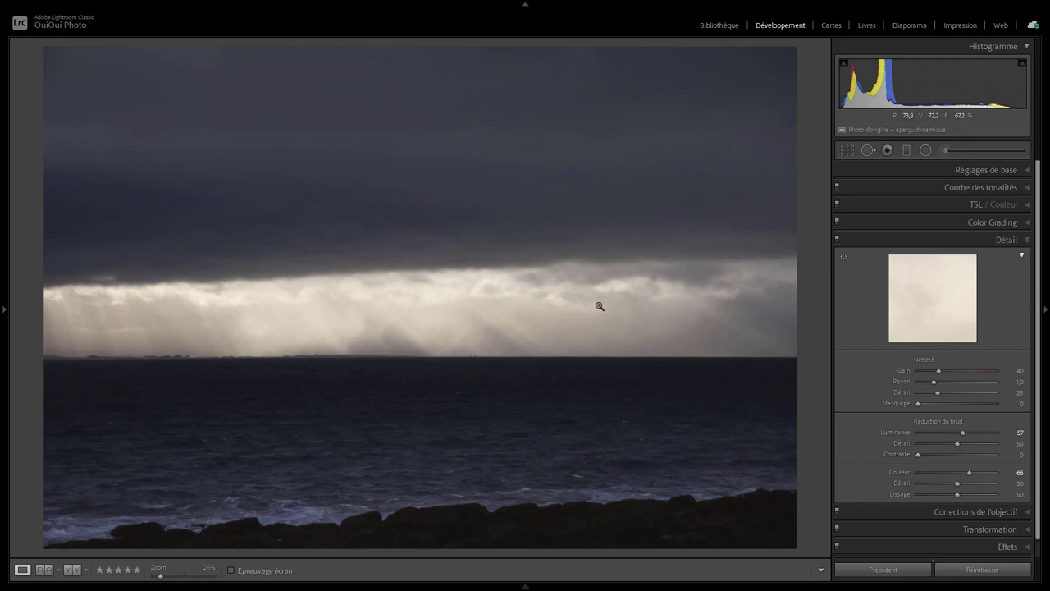
Tint the highlights warm yellow in Color Grading, hue 45 and saturation 11.
click(1027, 240)
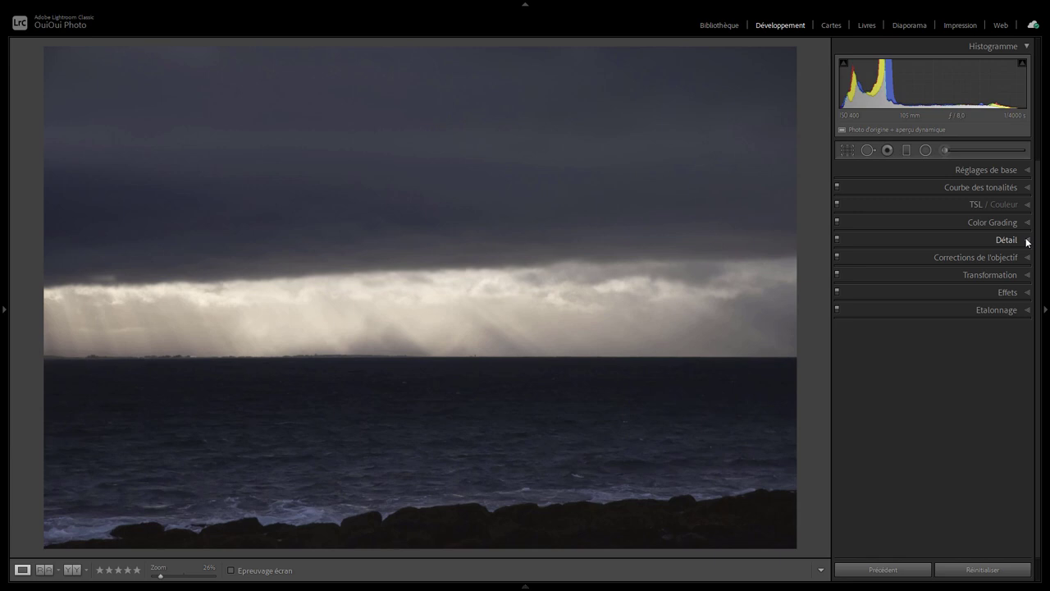
click(1025, 222)
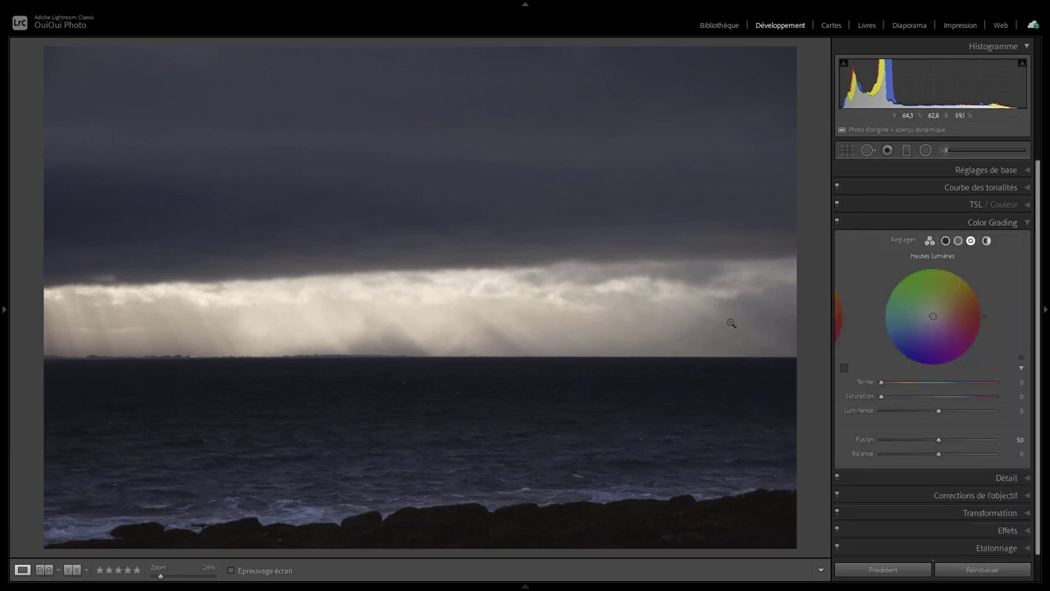
mouse_move(932, 319)
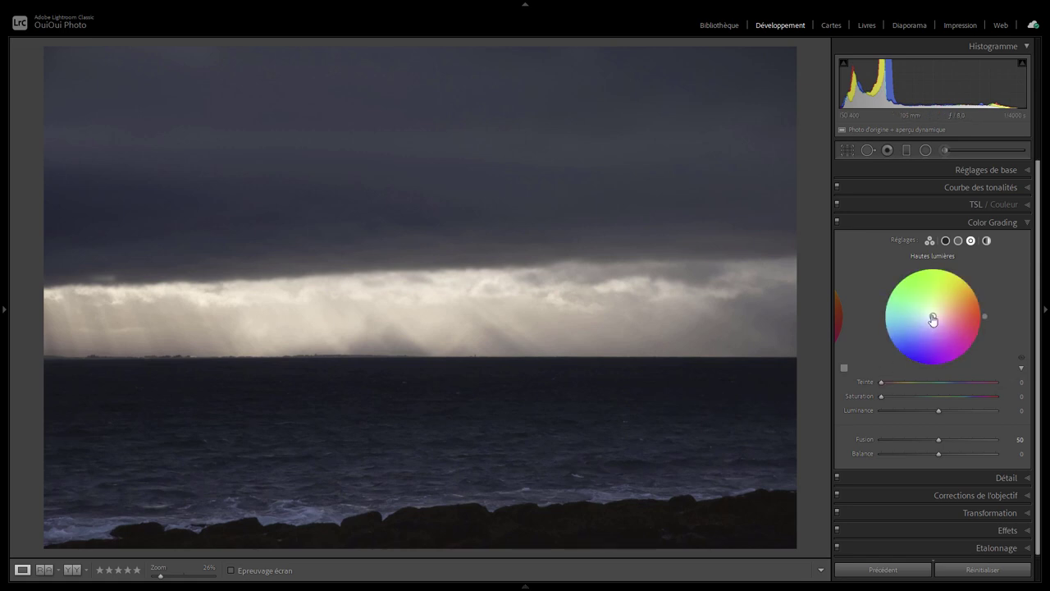
drag(933, 319, 943, 308)
drag(943, 307, 940, 309)
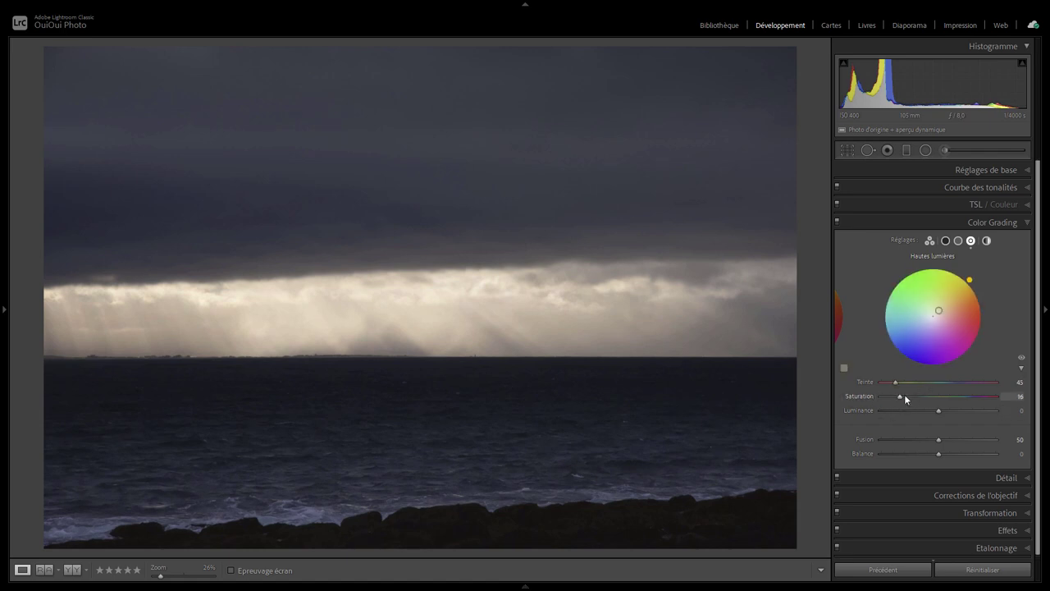
drag(901, 395, 894, 396)
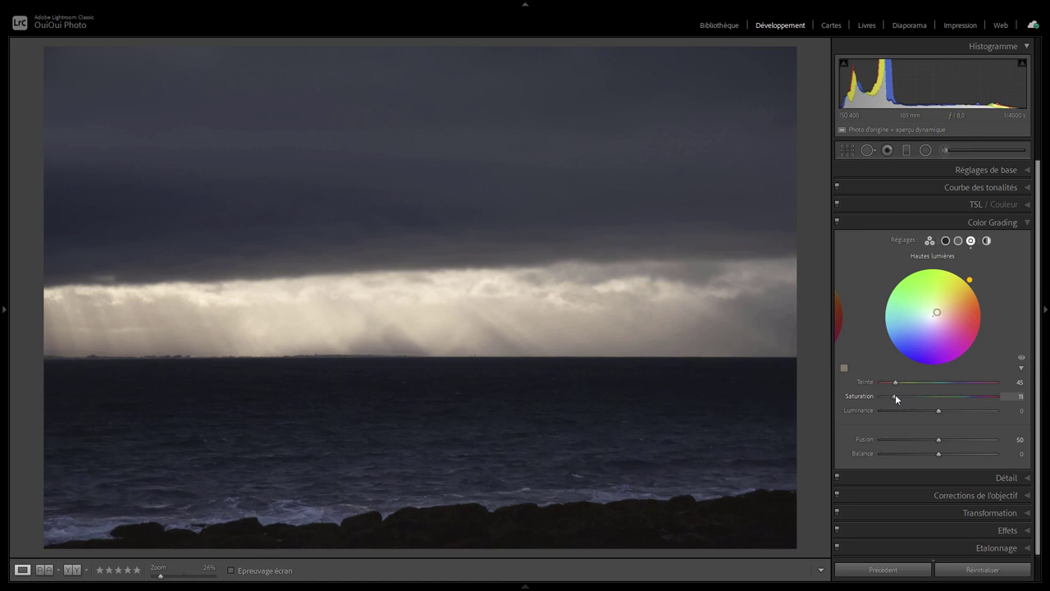
Toggle the colour grade off and on to compare, then zoom in on the horizon.
click(837, 223)
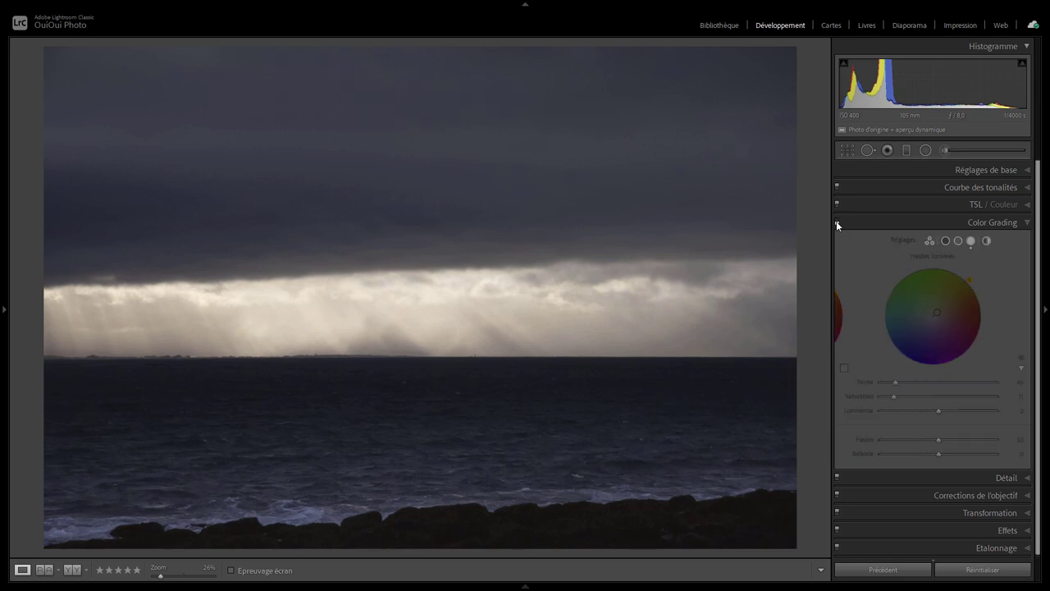
click(837, 223)
click(837, 223)
click(836, 223)
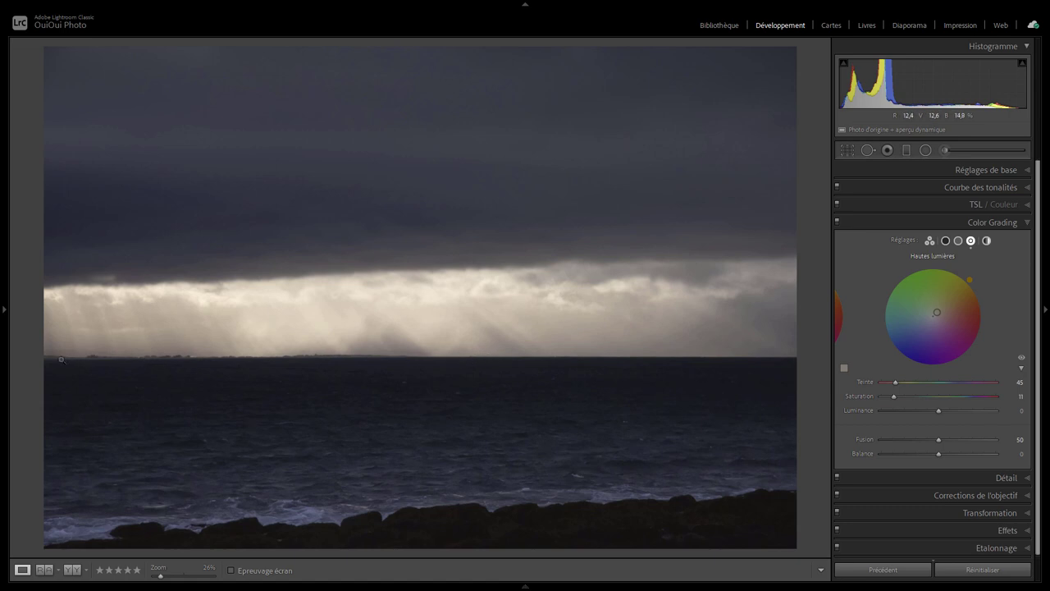
click(475, 357)
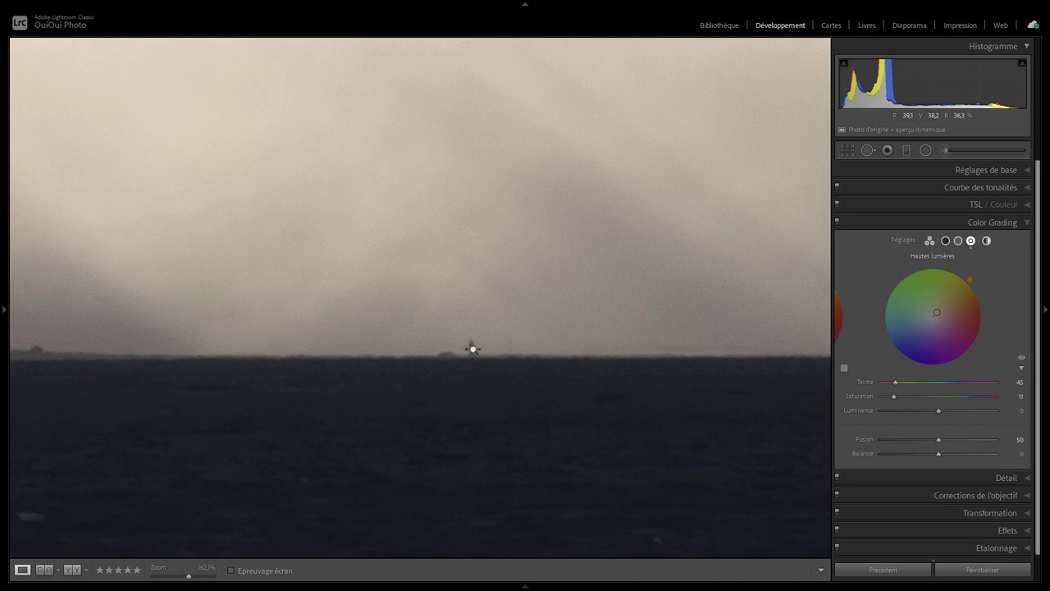
Place a small radial filter on the distant lighthouse with exposure +4.00, then fit the view.
drag(469, 351, 591, 331)
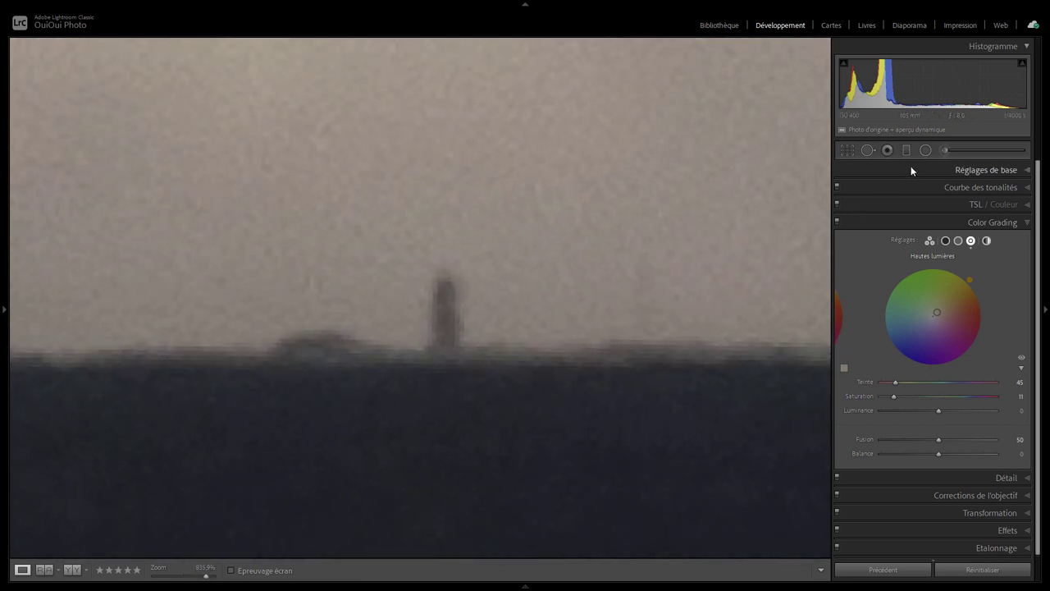
click(925, 151)
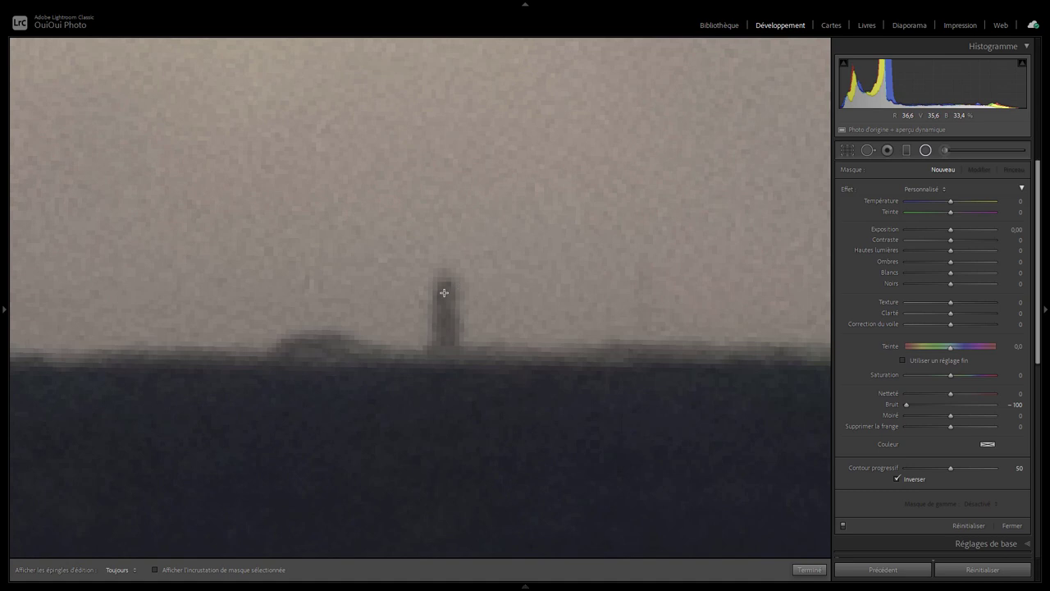
mouse_move(444, 291)
mouse_down()
mouse_move(455, 303)
mouse_move(443, 290)
mouse_up()
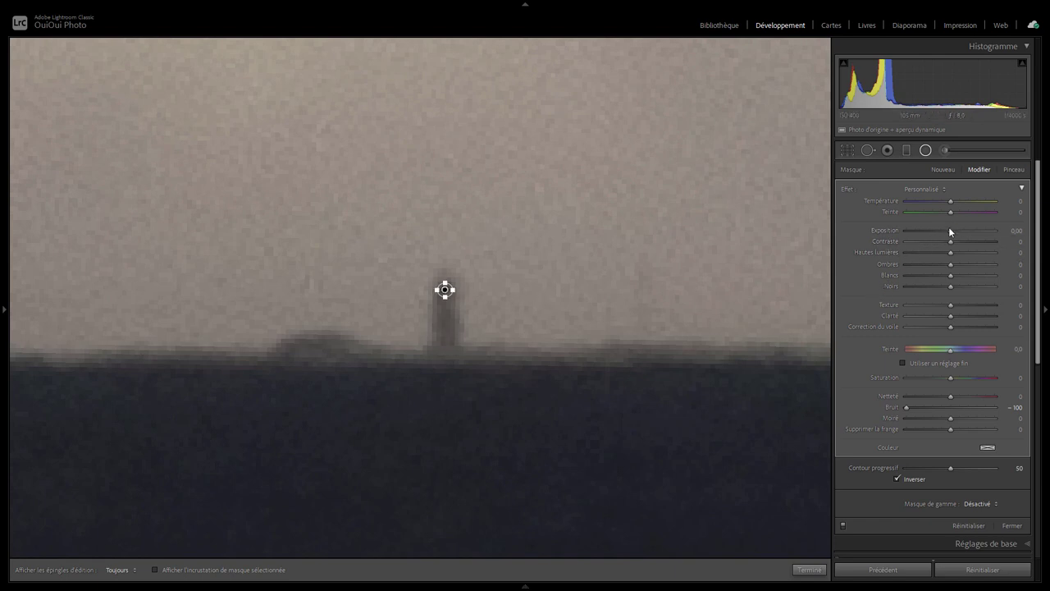
drag(951, 233, 1003, 232)
click(808, 569)
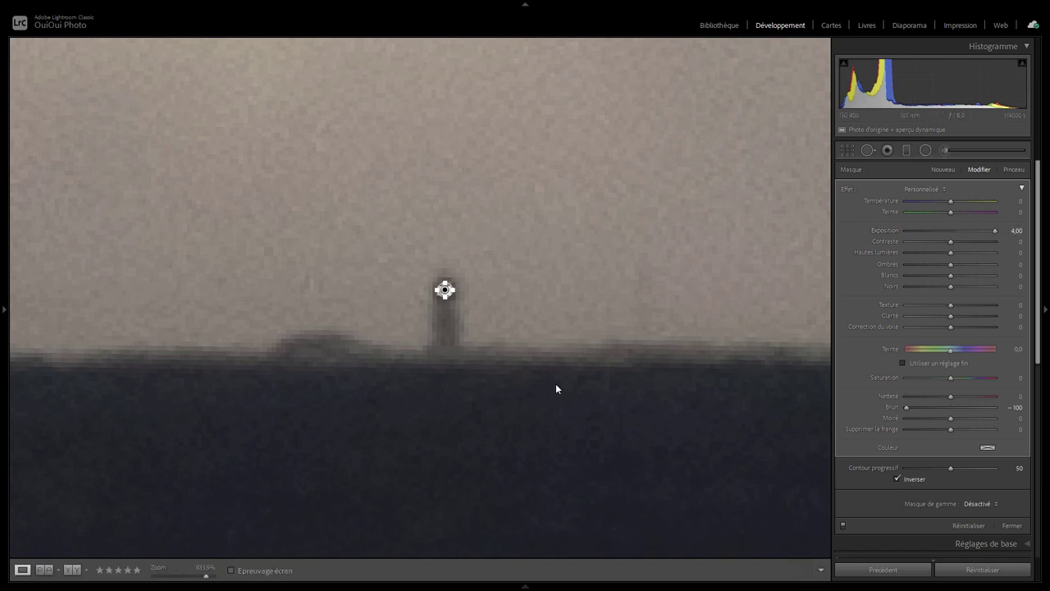
click(445, 331)
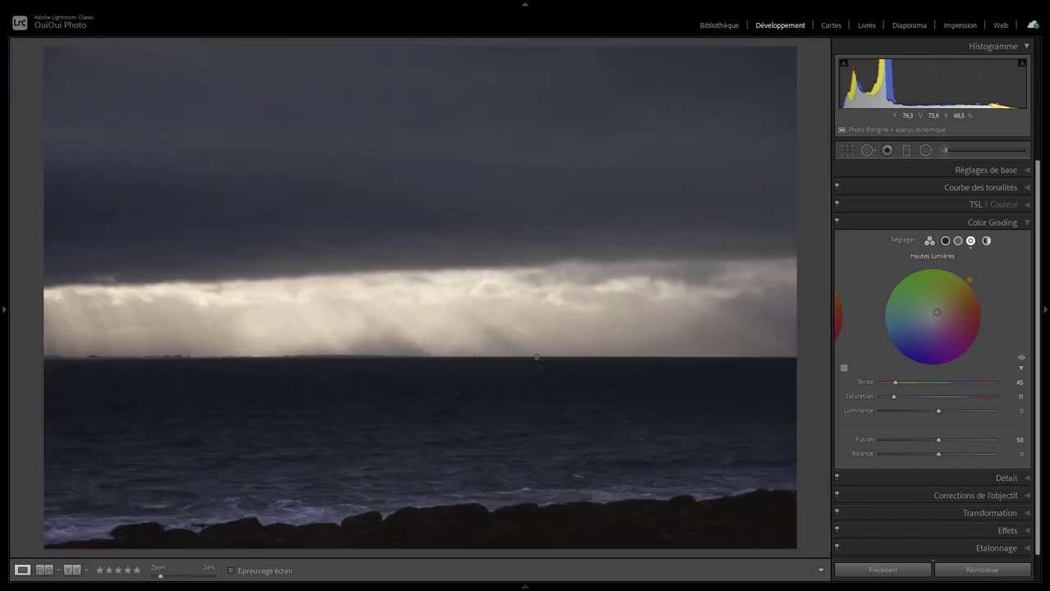
Zoom in on the horizon buildings and draw a small radial filter with exposure 0,5.
click(479, 355)
click(441, 320)
click(105, 354)
mouse_move(165, 416)
mouse_down()
mouse_move(528, 374)
mouse_move(445, 385)
mouse_move(416, 368)
mouse_move(511, 408)
mouse_up()
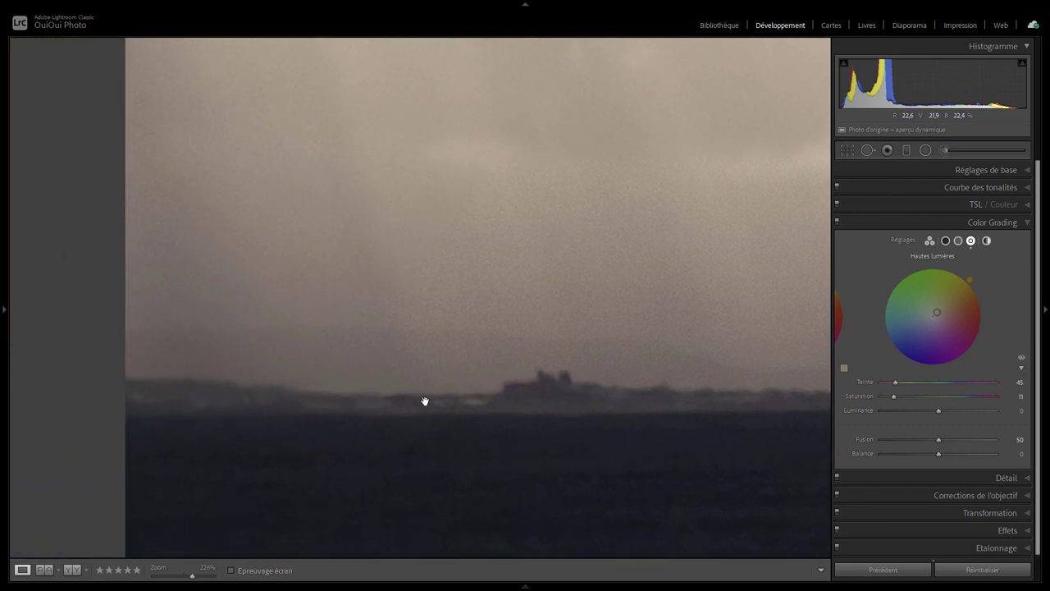
click(926, 150)
drag(451, 400, 498, 407)
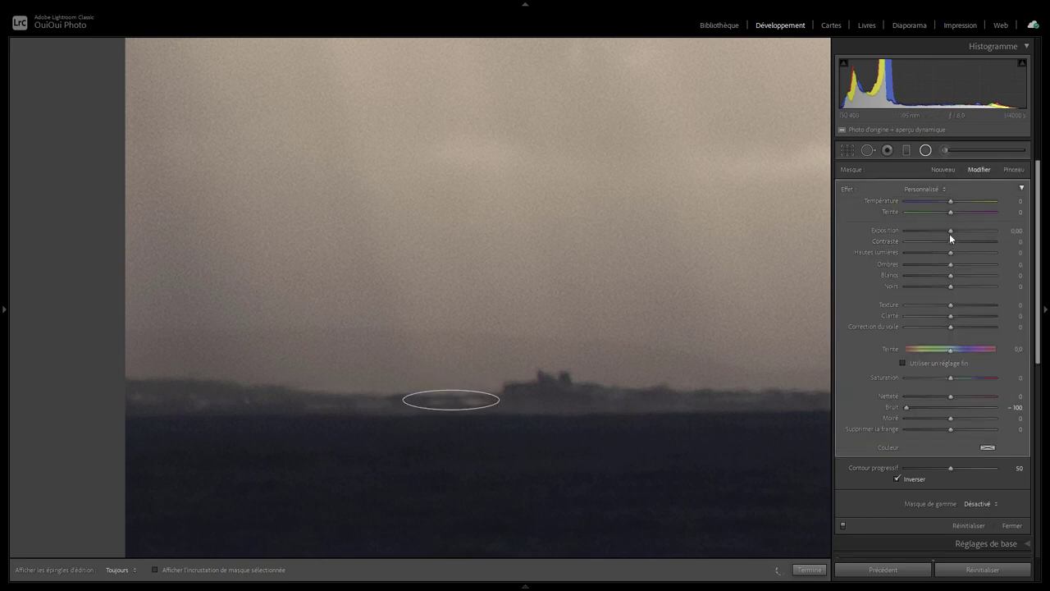
click(1012, 231)
text(0,5)
key(Return)
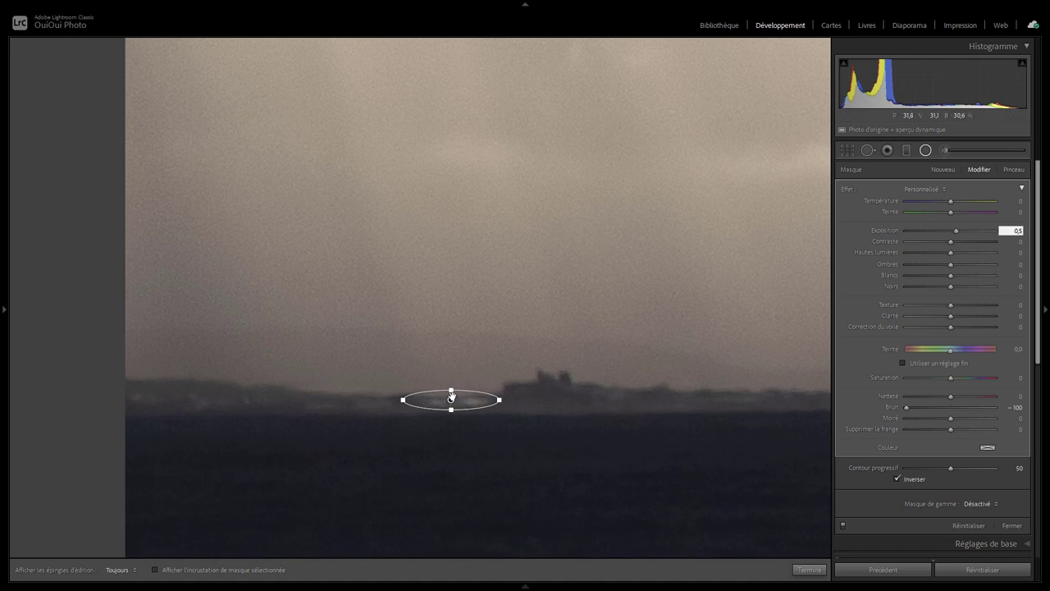
Duplicate the ellipse mask and move the copy onto the light further left.
right_click(451, 396)
click(476, 405)
drag(450, 398, 331, 403)
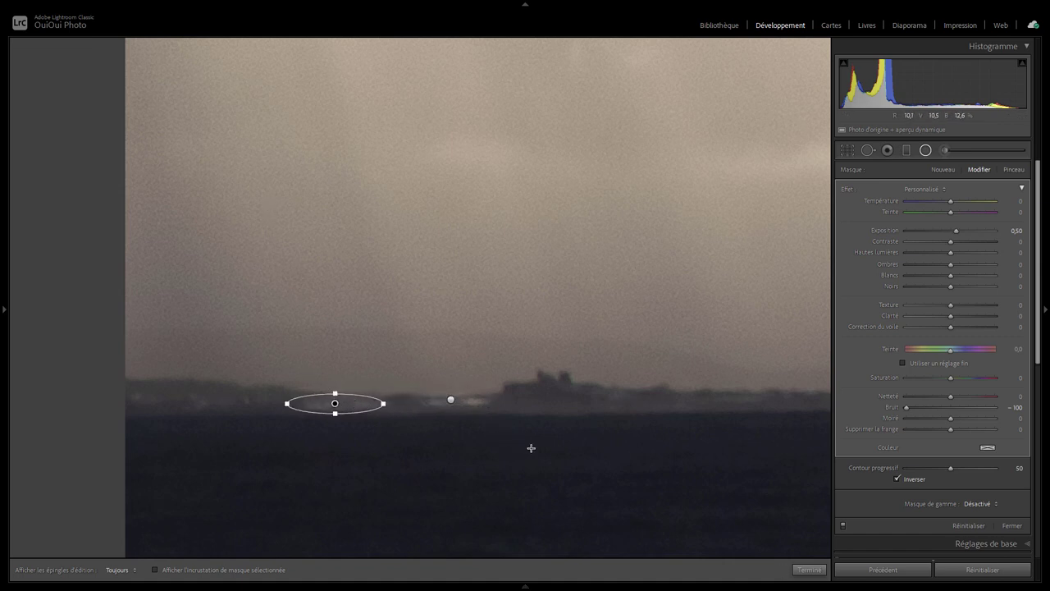
drag(638, 407, 338, 381)
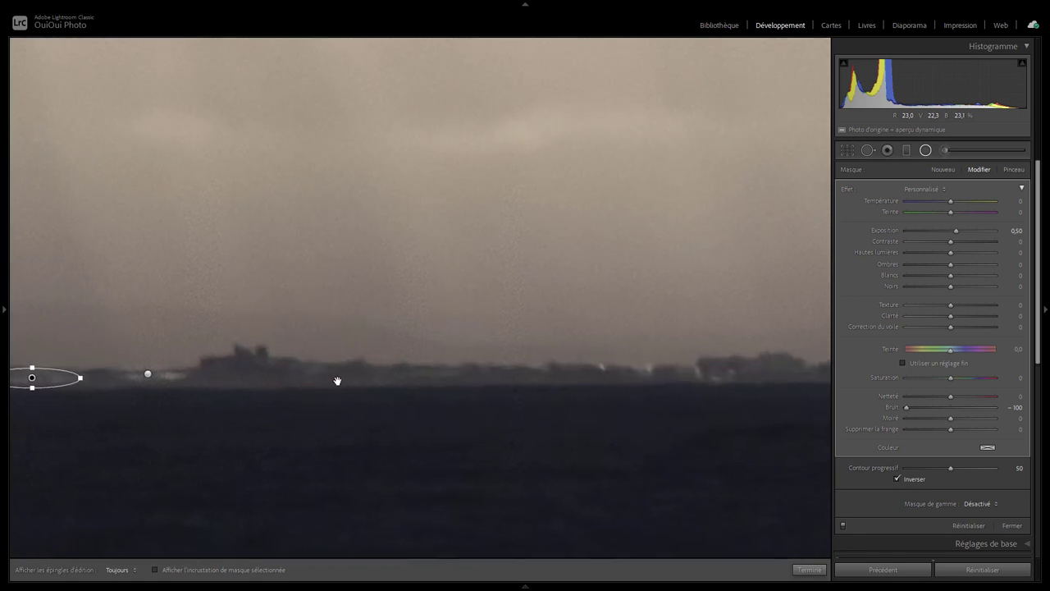
right_click(146, 374)
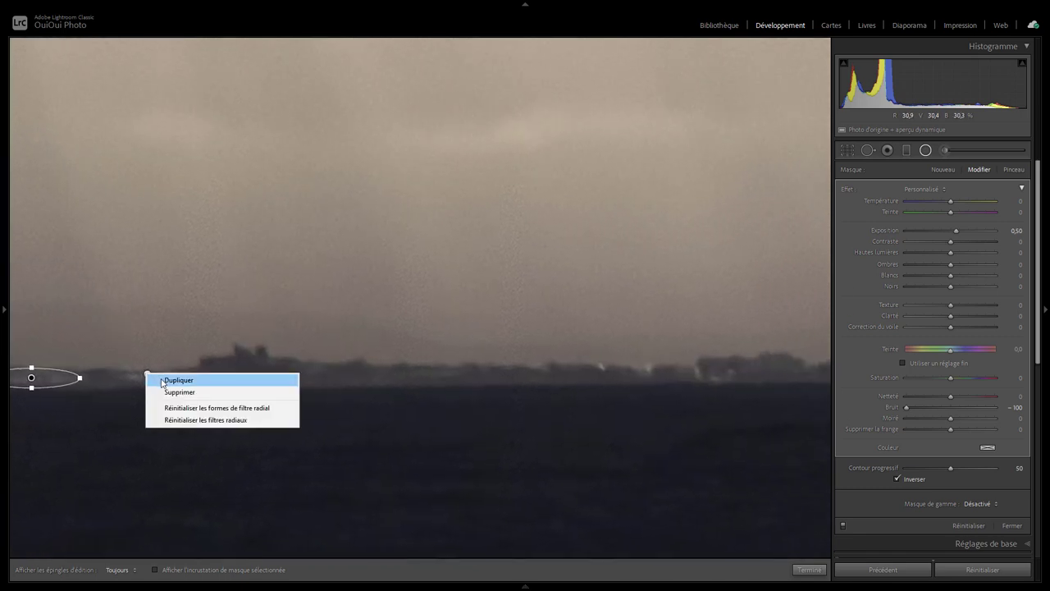
Duplicate the +0.50 ellipse twice, settling each copy on the next bright horizon light rightward.
click(168, 380)
mouse_move(169, 367)
mouse_down()
mouse_move(364, 388)
mouse_move(432, 255)
mouse_move(396, 188)
mouse_move(434, 312)
mouse_move(441, 384)
mouse_up()
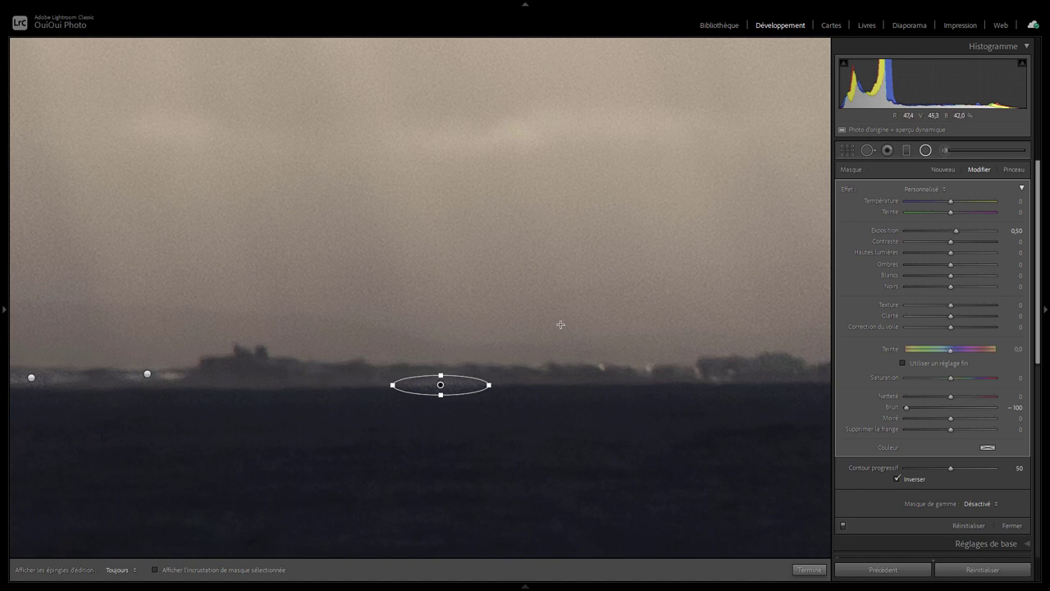
right_click(441, 385)
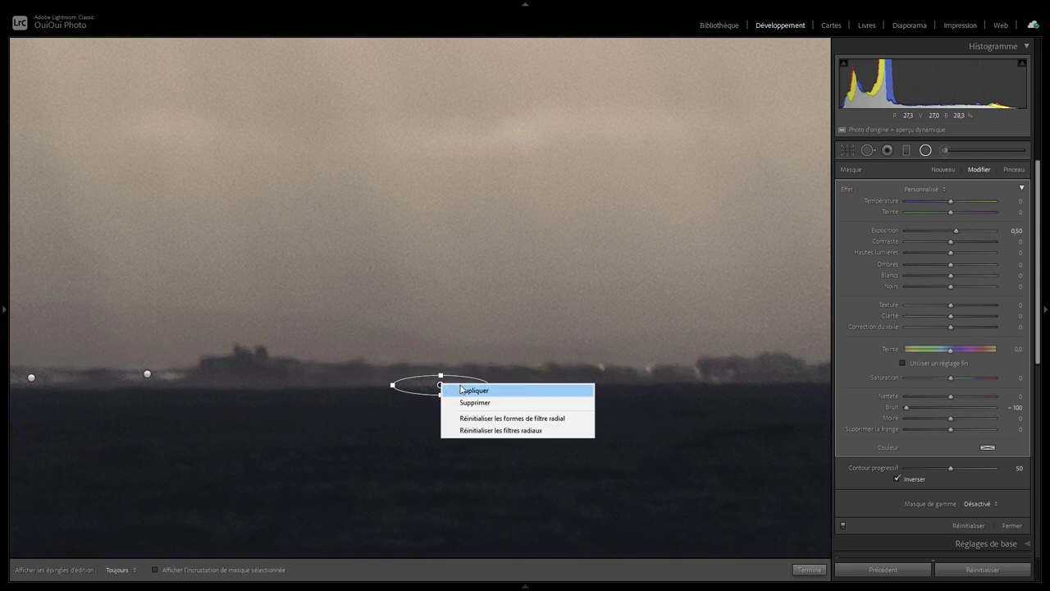
click(444, 386)
drag(440, 385, 620, 370)
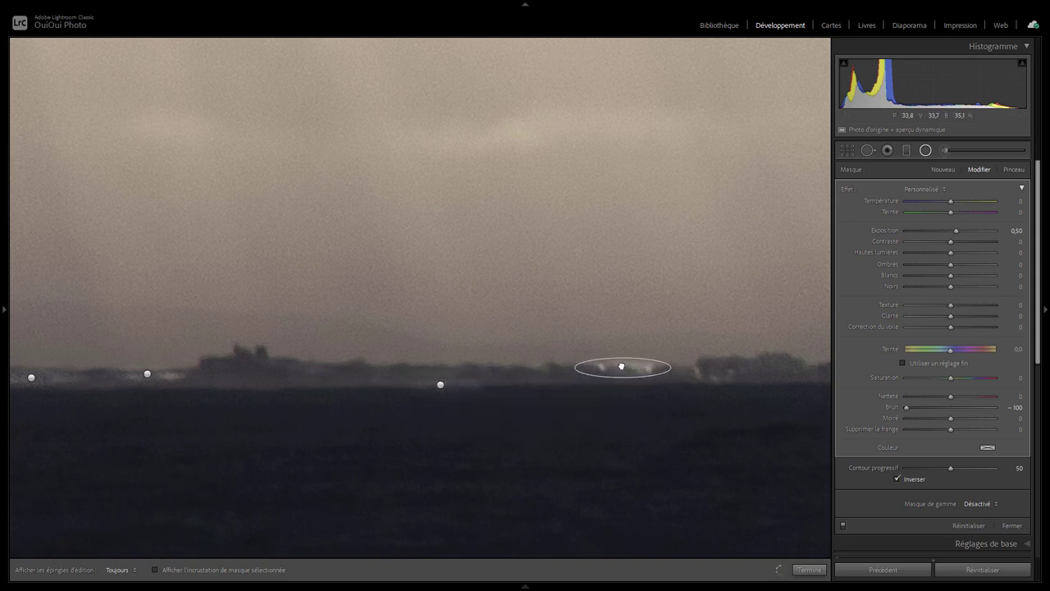
mouse_move(619, 370)
mouse_down()
mouse_move(621, 360)
mouse_move(607, 379)
mouse_move(621, 372)
mouse_up()
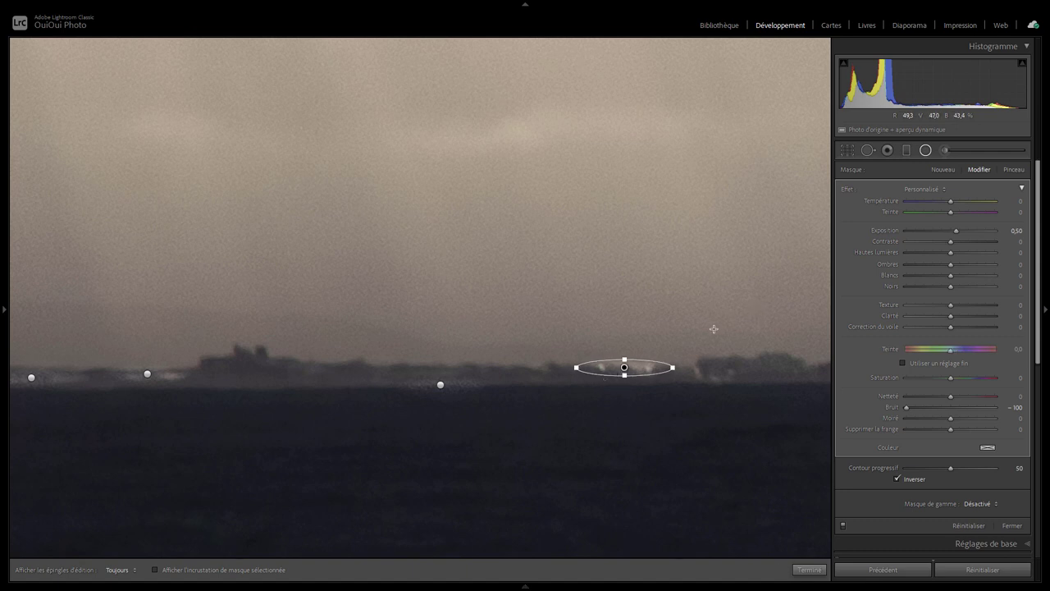
drag(742, 330, 313, 333)
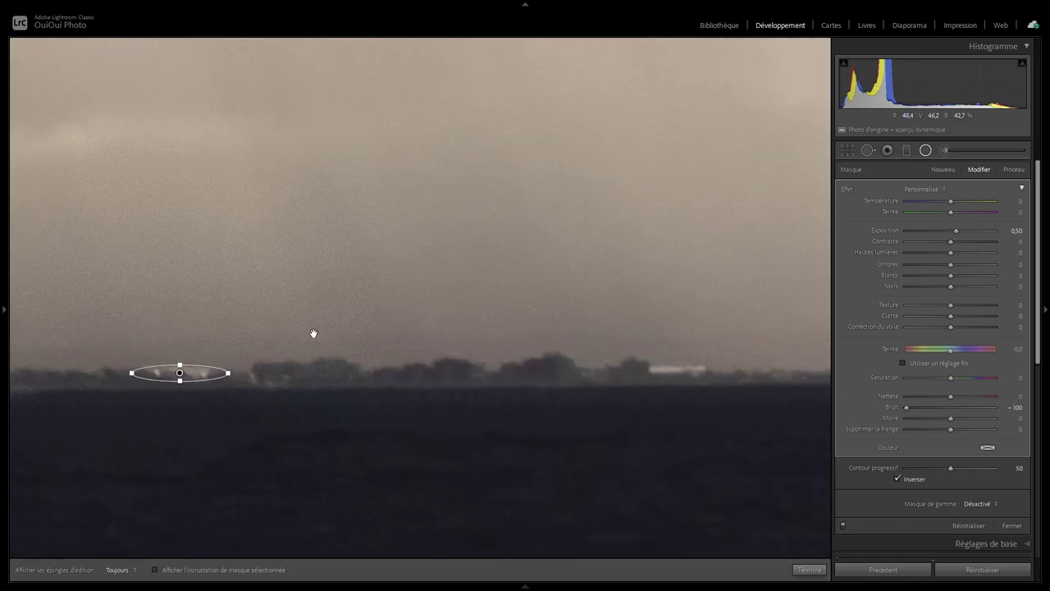
Duplicate the ellipse mask twice, moving the copies onto the next horizon lights.
right_click(180, 373)
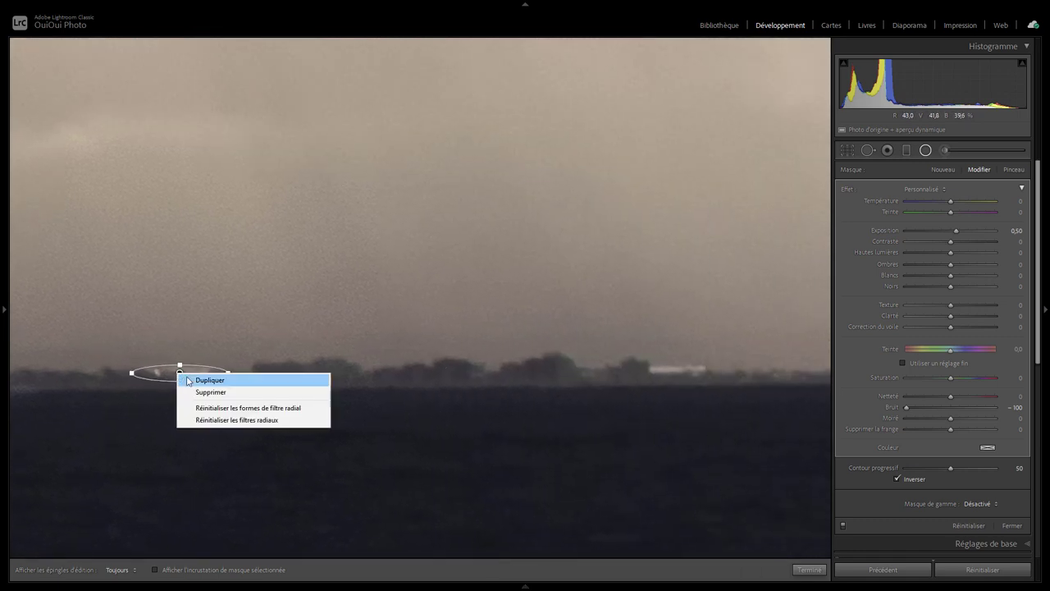
click(181, 376)
mouse_move(180, 373)
mouse_down()
mouse_move(366, 183)
mouse_move(439, 387)
mouse_up()
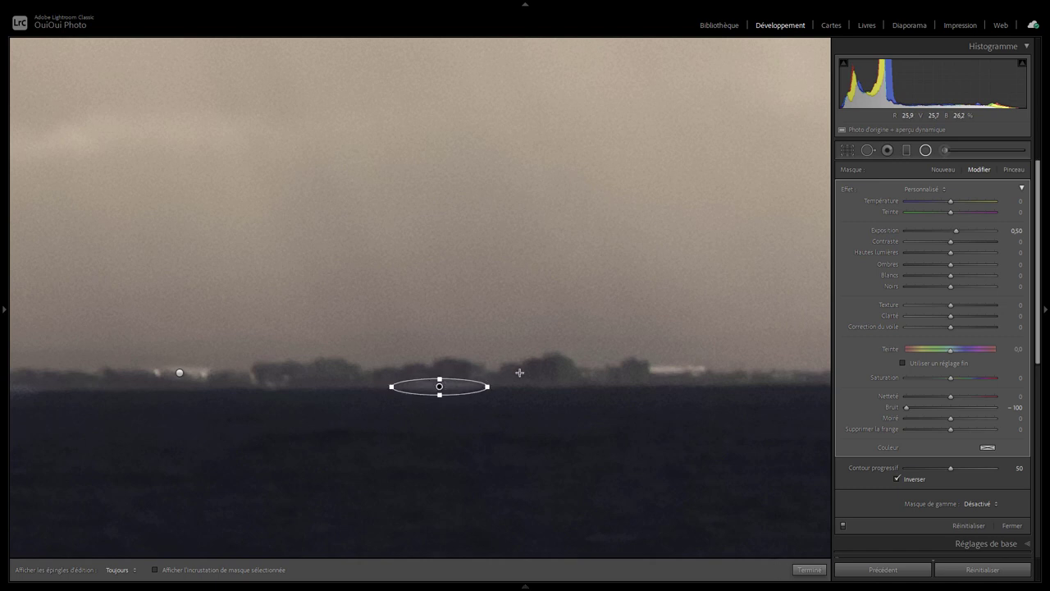
right_click(439, 386)
click(457, 396)
drag(439, 386, 652, 389)
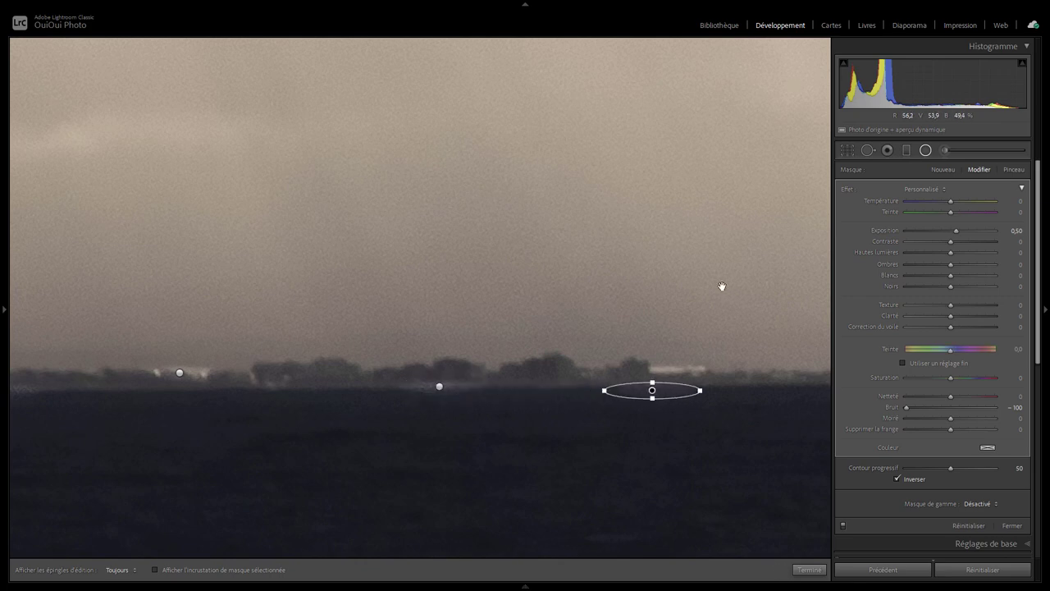
Place another ellipse copy on the light at the right horizon and close mask editing.
drag(722, 287, 304, 307)
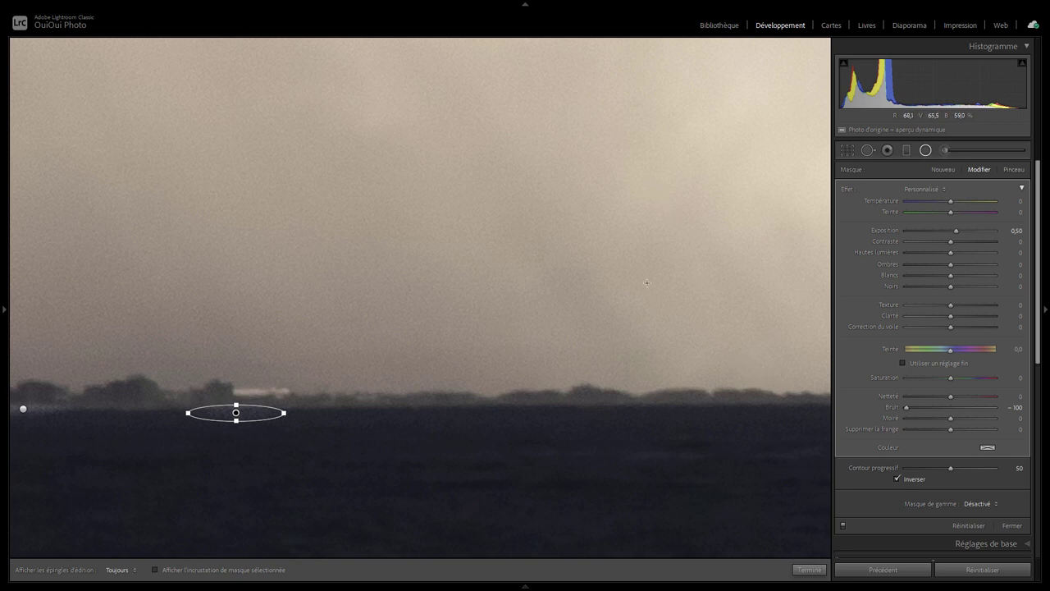
drag(237, 412, 725, 393)
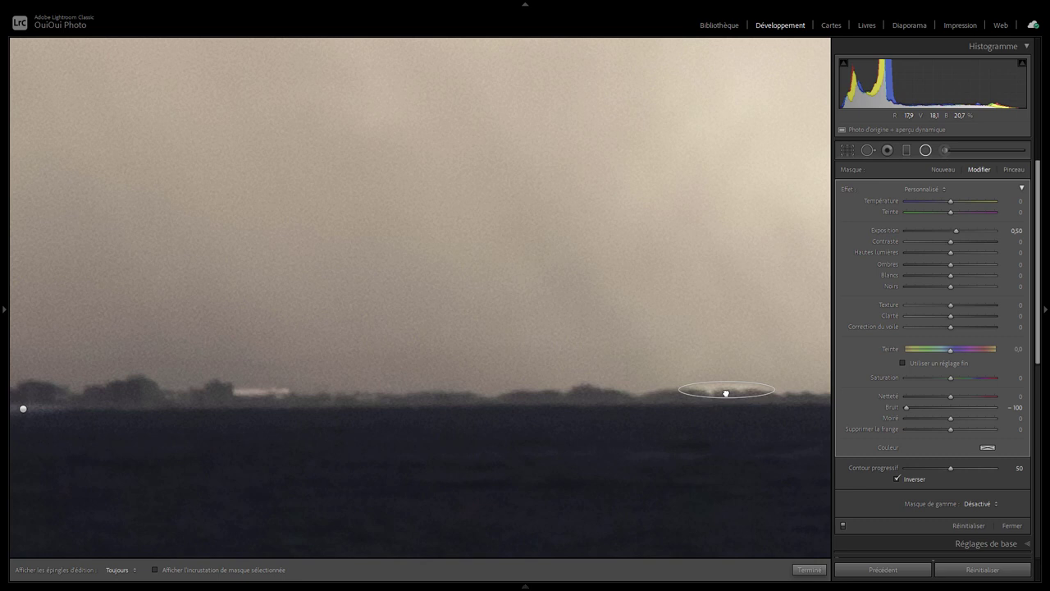
click(726, 393)
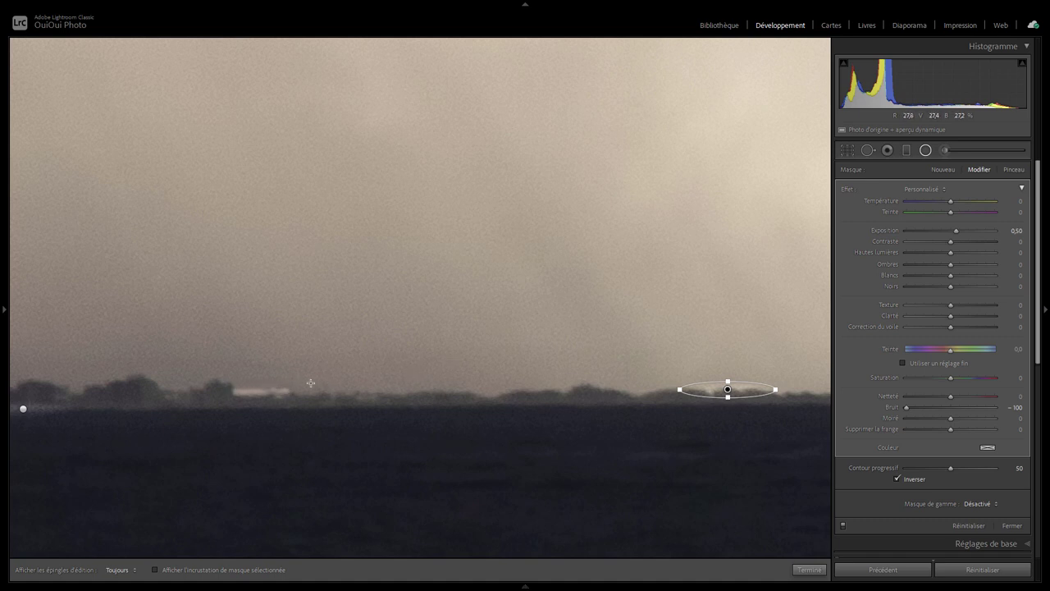
mouse_move(558, 324)
mouse_down()
mouse_move(73, 358)
mouse_move(73, 336)
mouse_up()
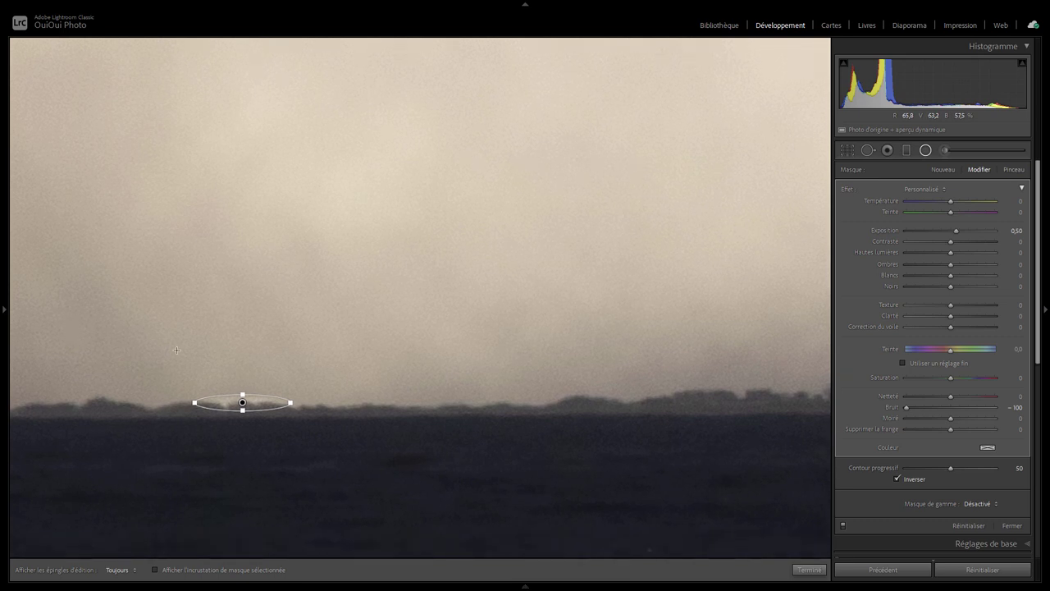
key(ctrl+z)
key(ctrl+z)
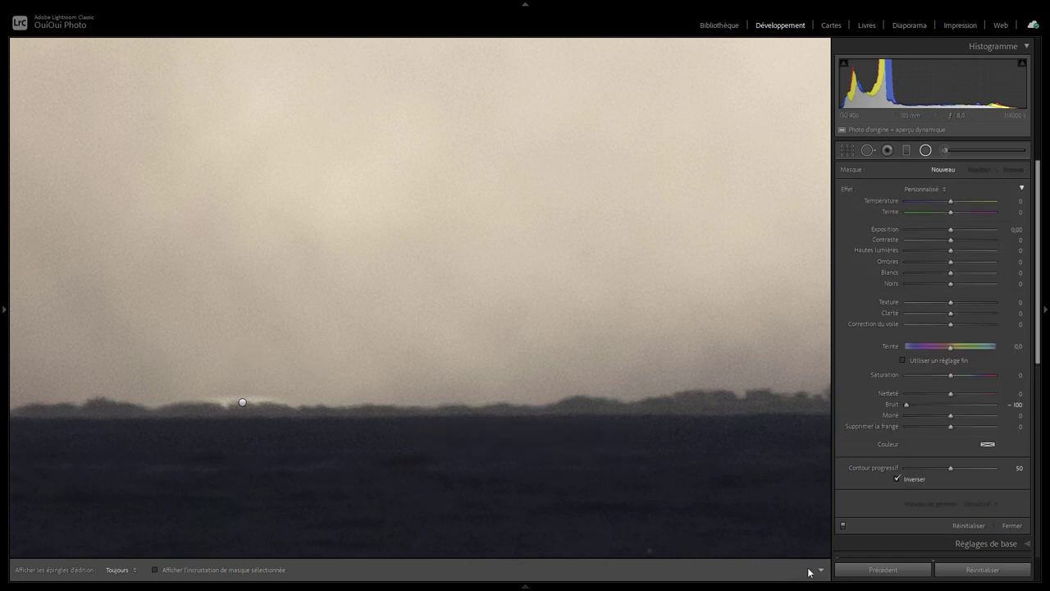
click(809, 570)
Widen the leftmost horizon light's ellipse and set its exposure to 0,40.
drag(373, 317, 253, 311)
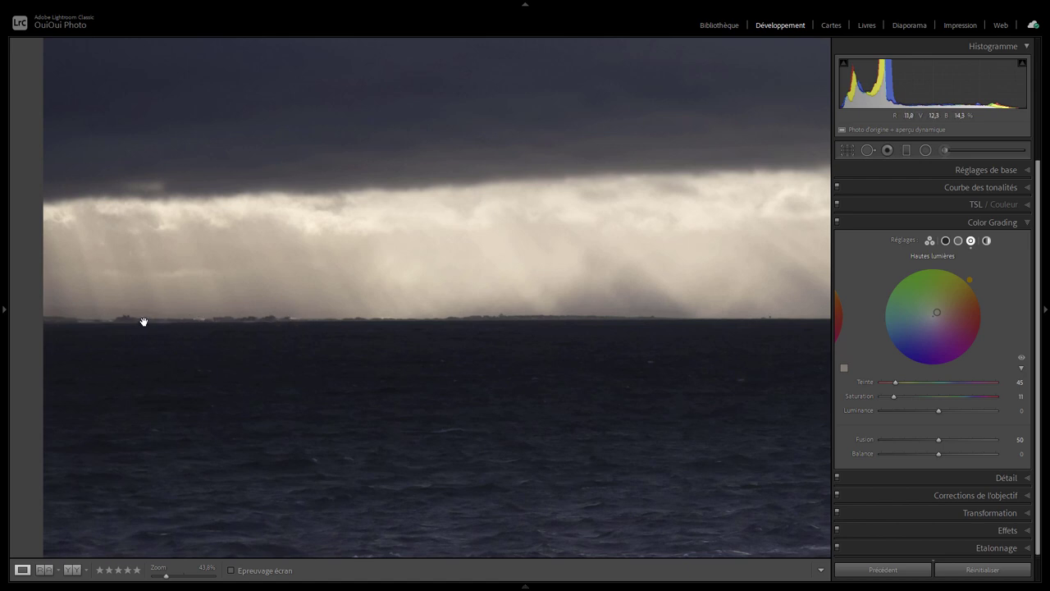
click(90, 321)
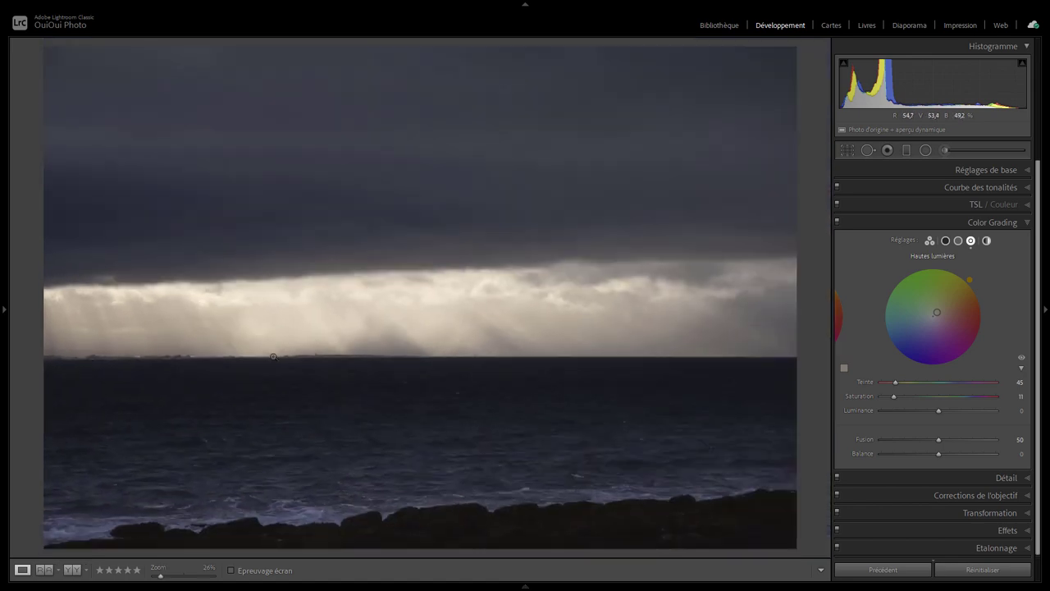
click(81, 363)
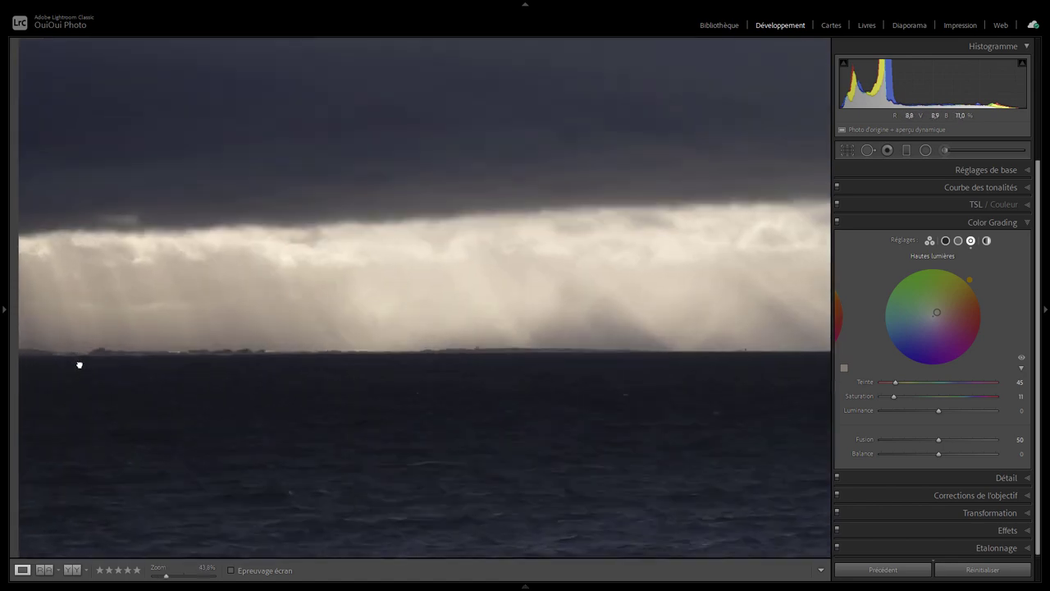
drag(70, 356, 199, 352)
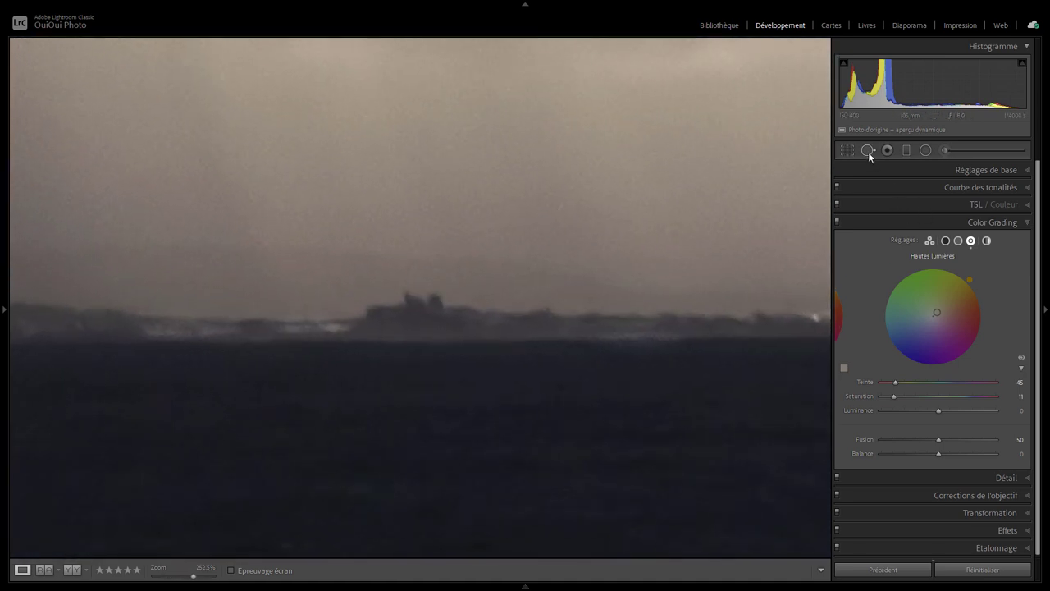
click(926, 150)
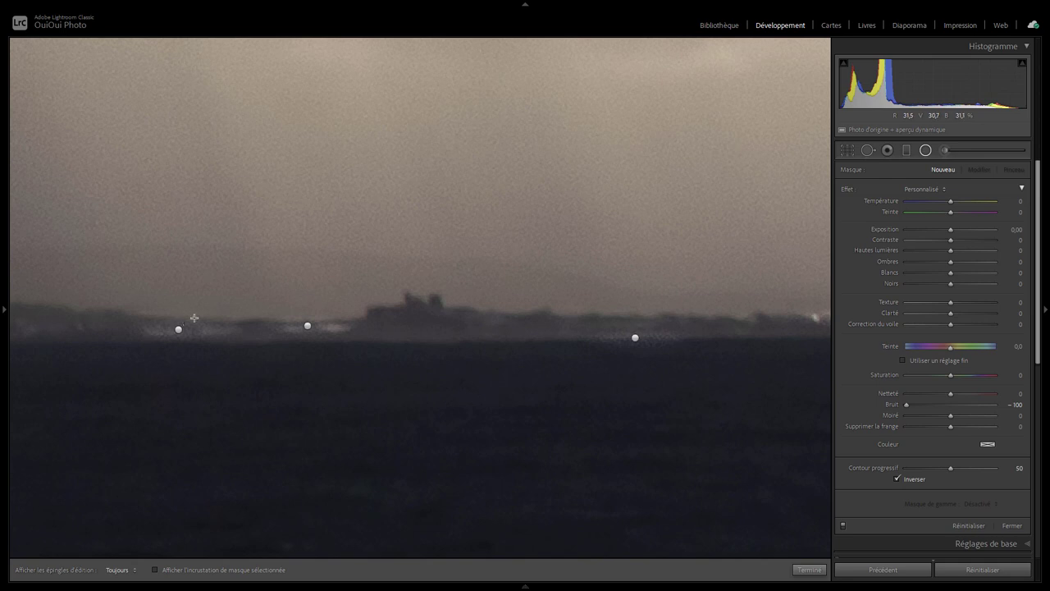
click(179, 327)
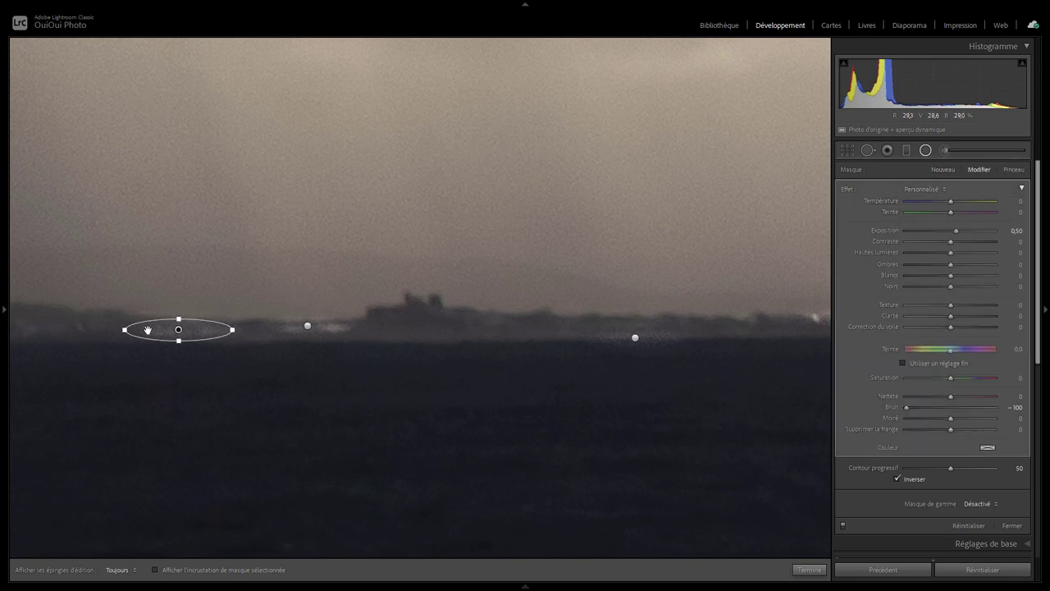
drag(114, 329, 82, 329)
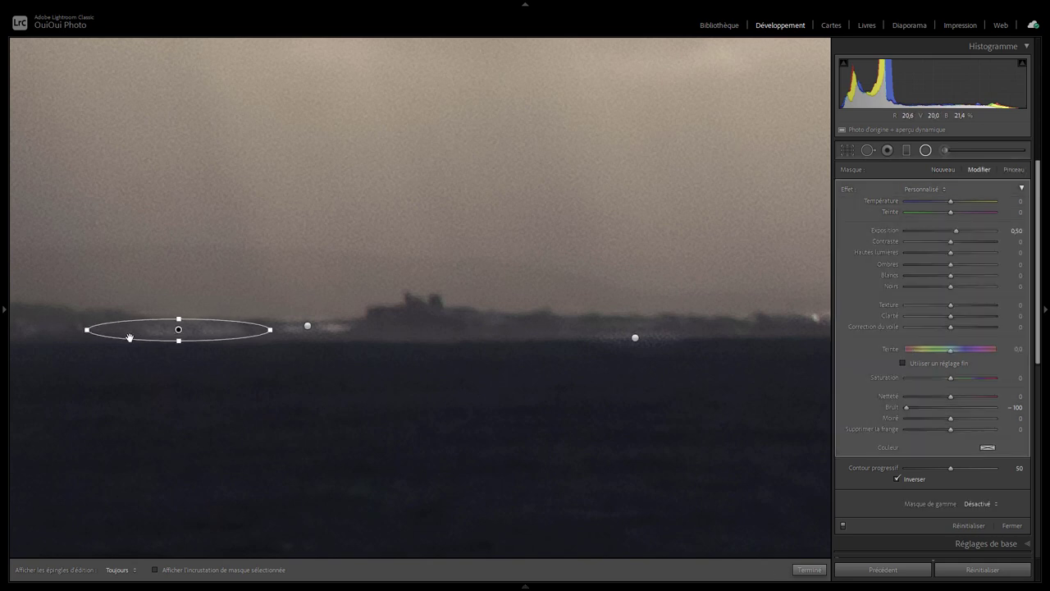
click(1011, 231)
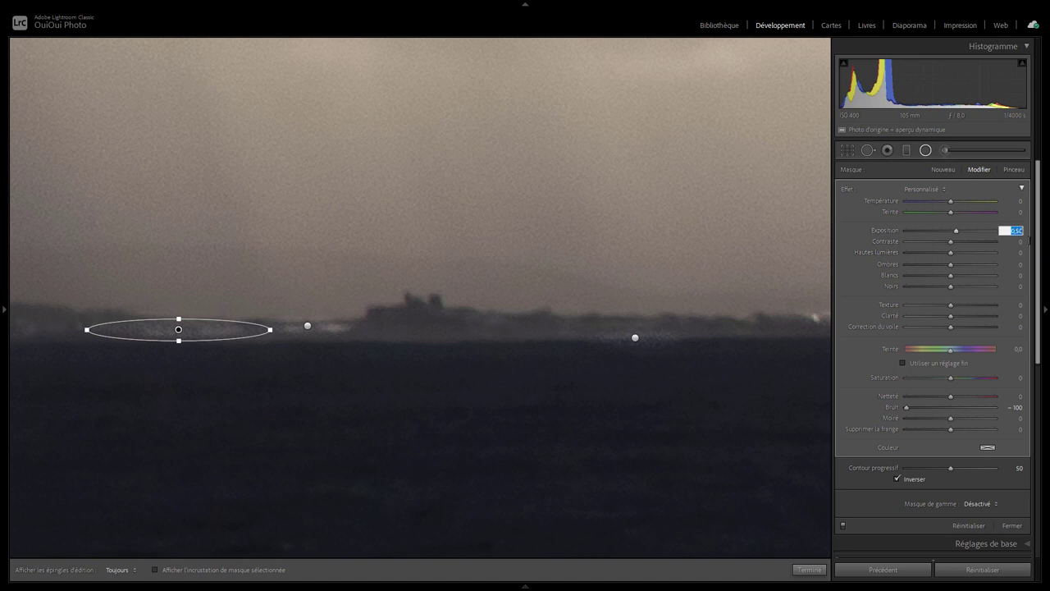
text(0,4)
key(Tab)
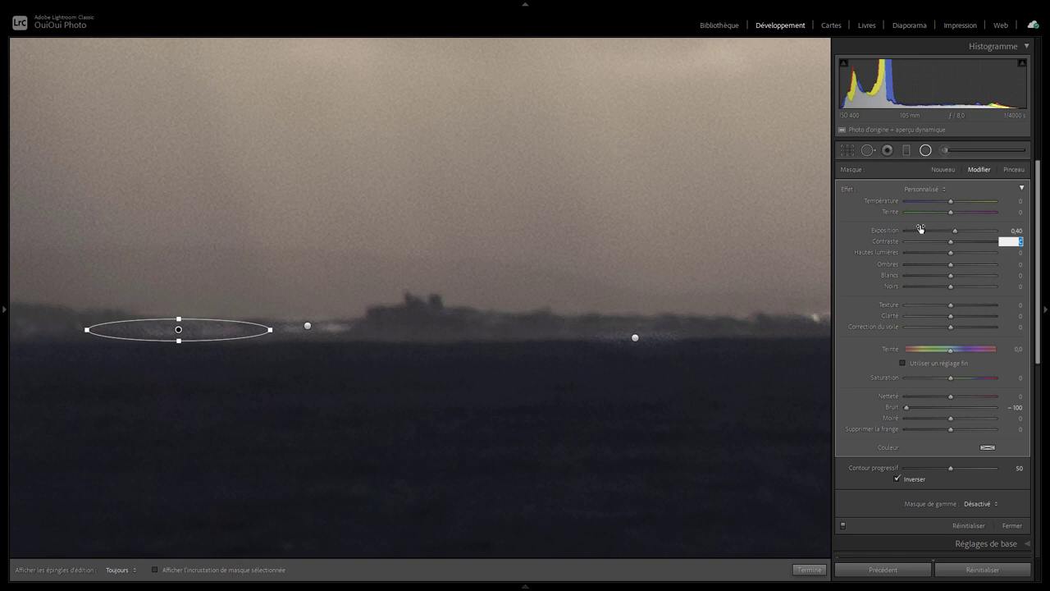
click(808, 569)
Draw a small ellipse over the distant horizon lights with exposure 0,3.
key(z)
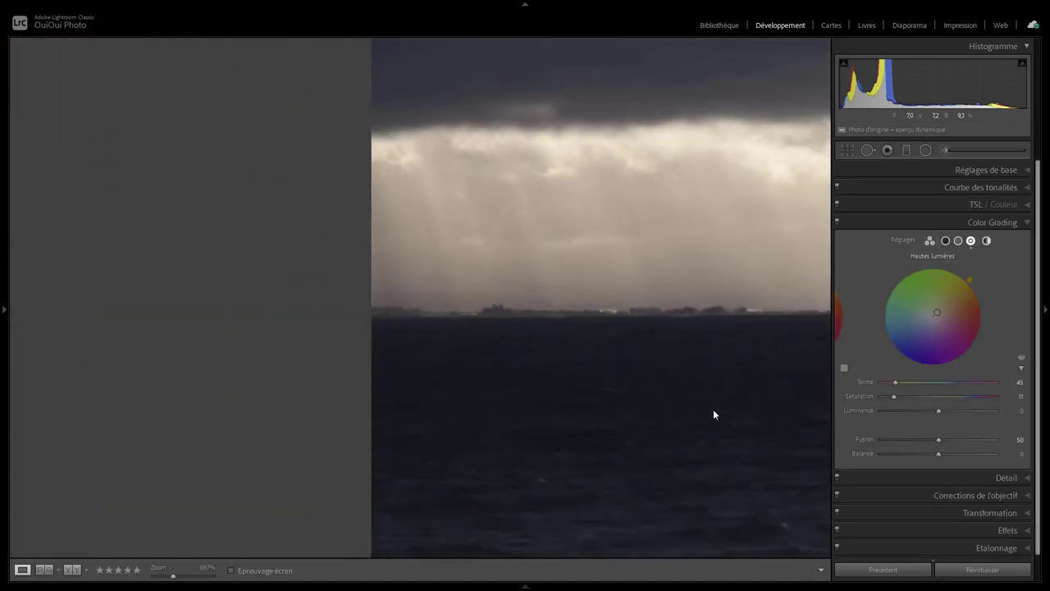
click(738, 338)
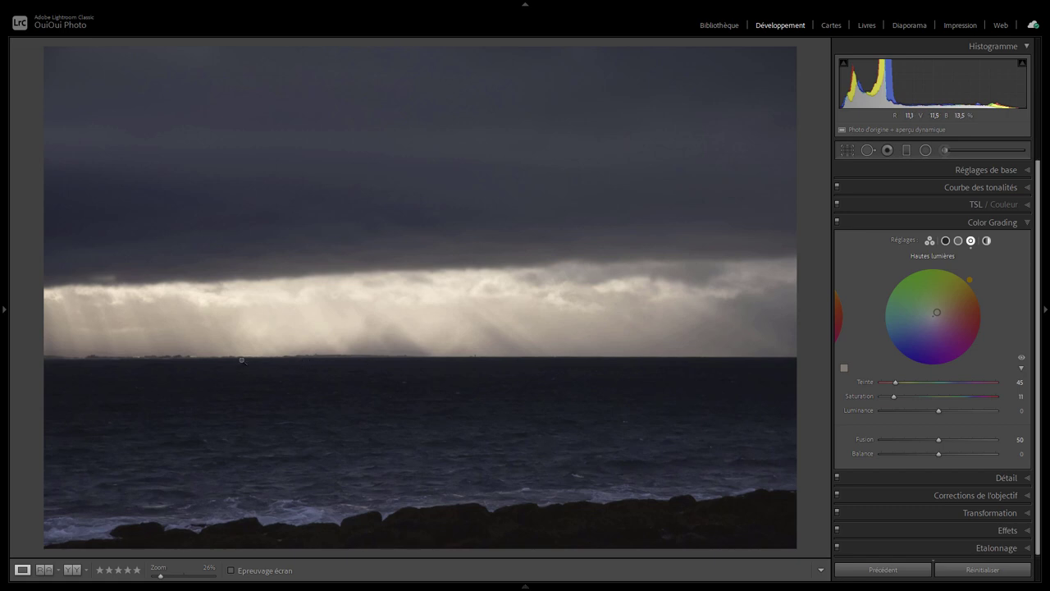
click(280, 359)
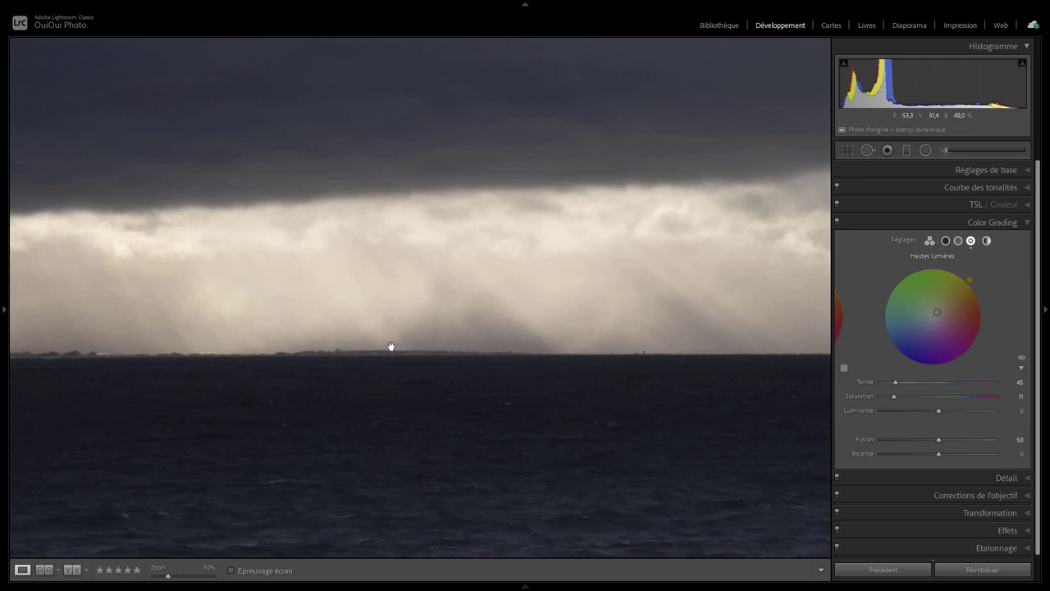
drag(392, 353, 511, 341)
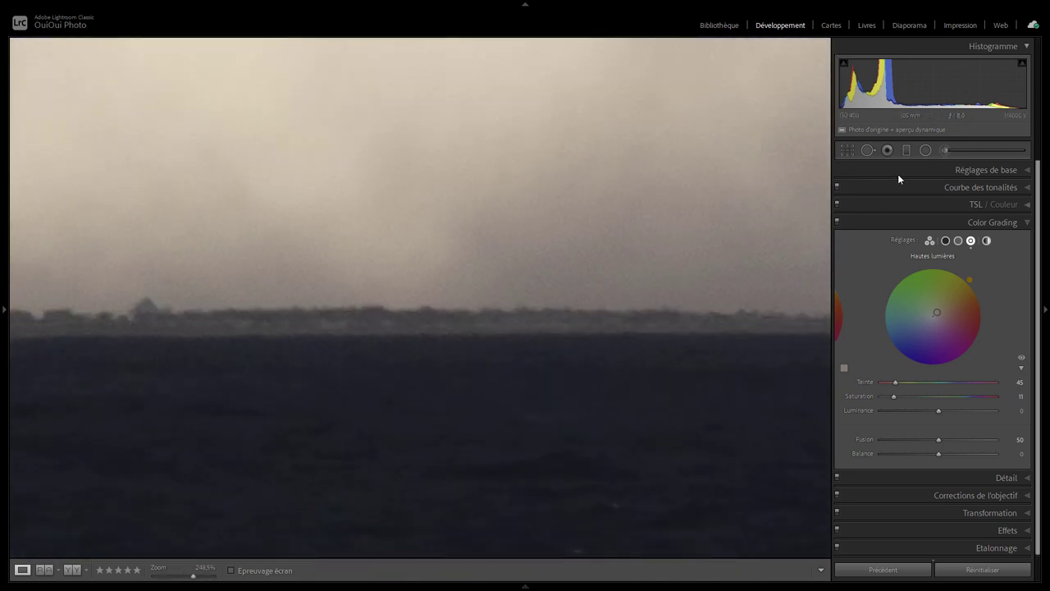
click(925, 150)
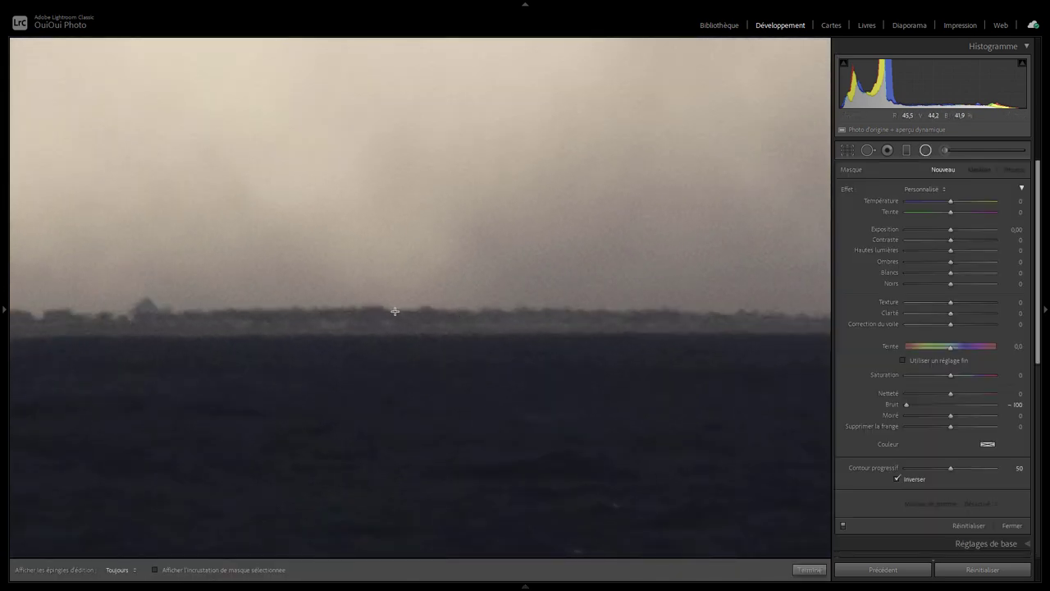
mouse_move(395, 311)
mouse_down()
mouse_move(461, 321)
mouse_move(483, 311)
mouse_up()
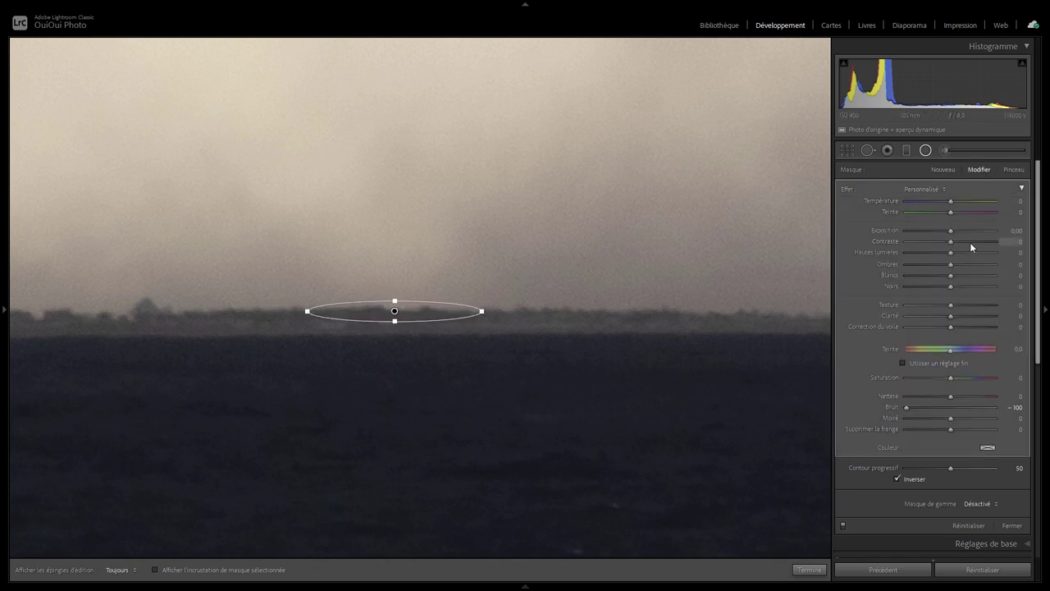
click(1013, 230)
text(0)
text(,3)
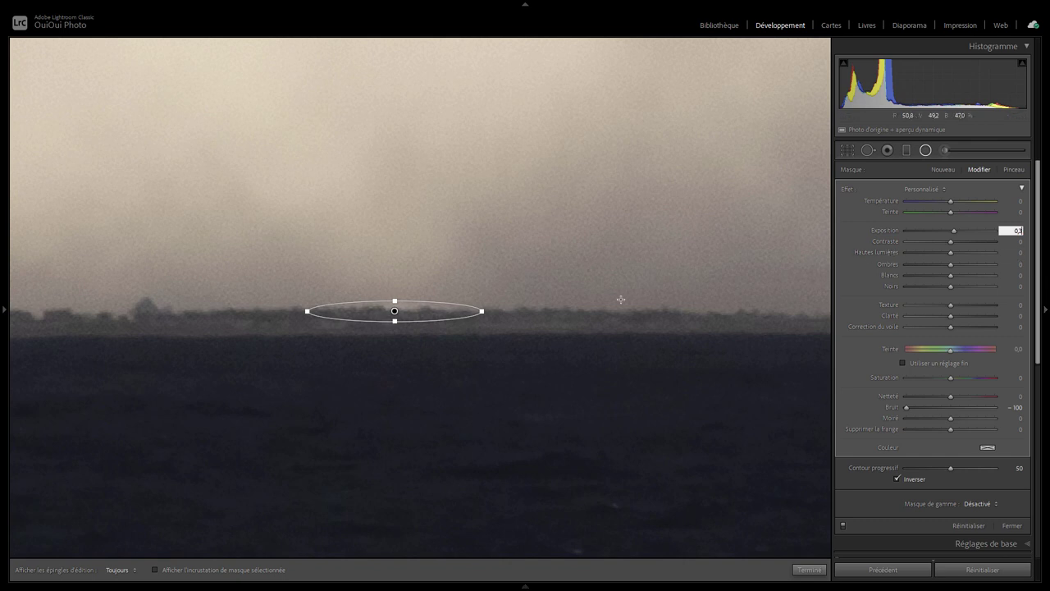
drag(394, 311, 403, 309)
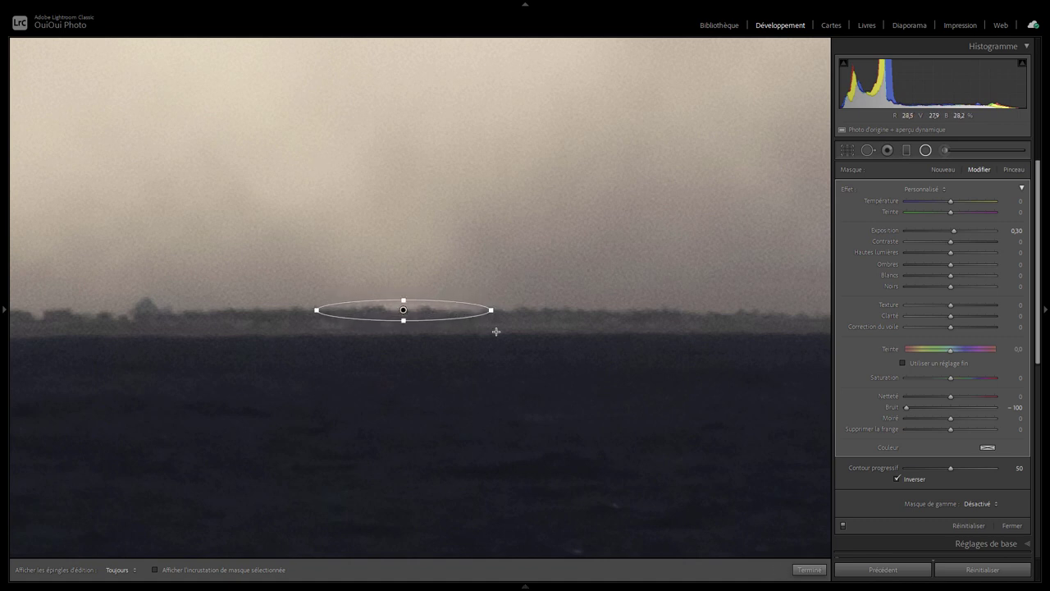
click(808, 570)
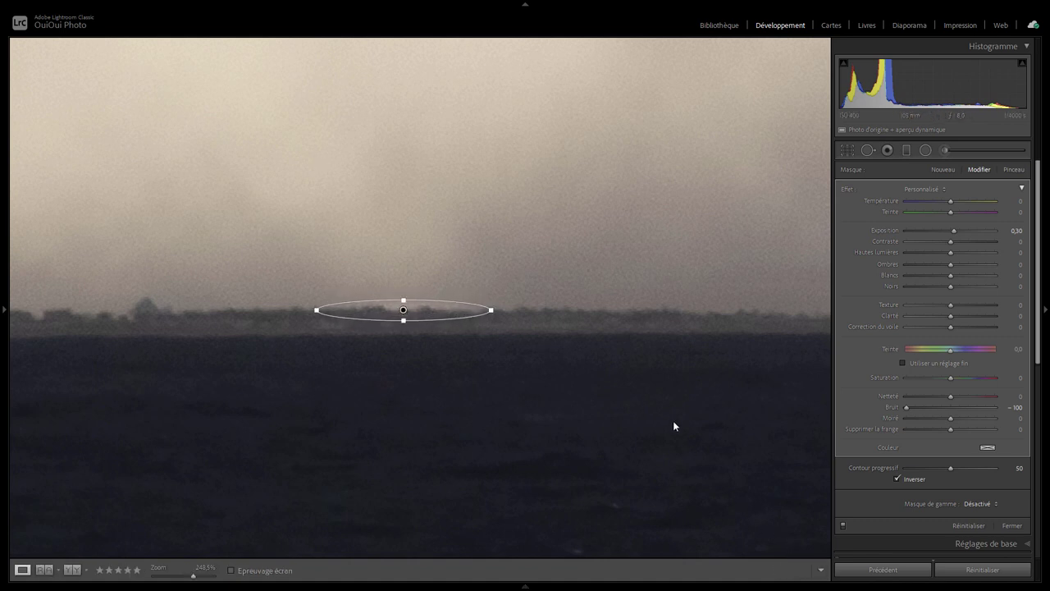
Fit the whole seascape in view and toggle the before/after view several times.
click(597, 339)
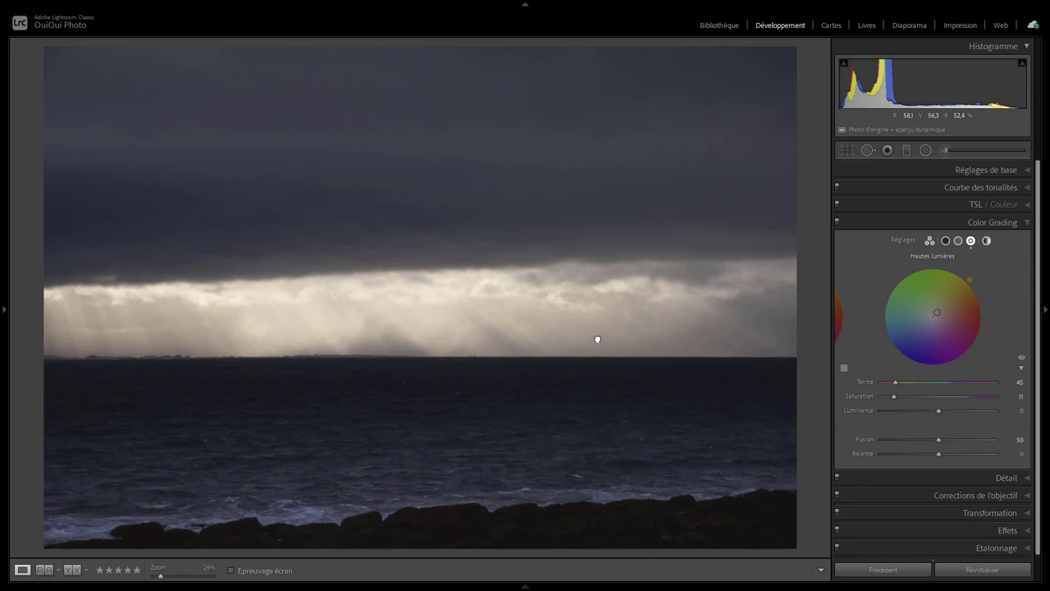
key(backslash)
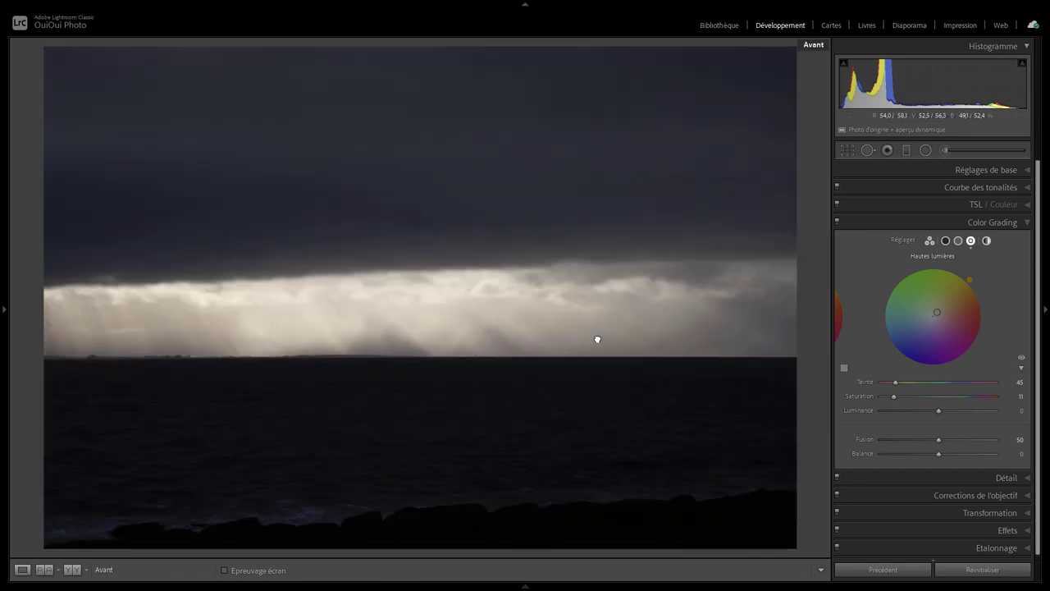
key(backslash)
key(backslash)
key(backslash)
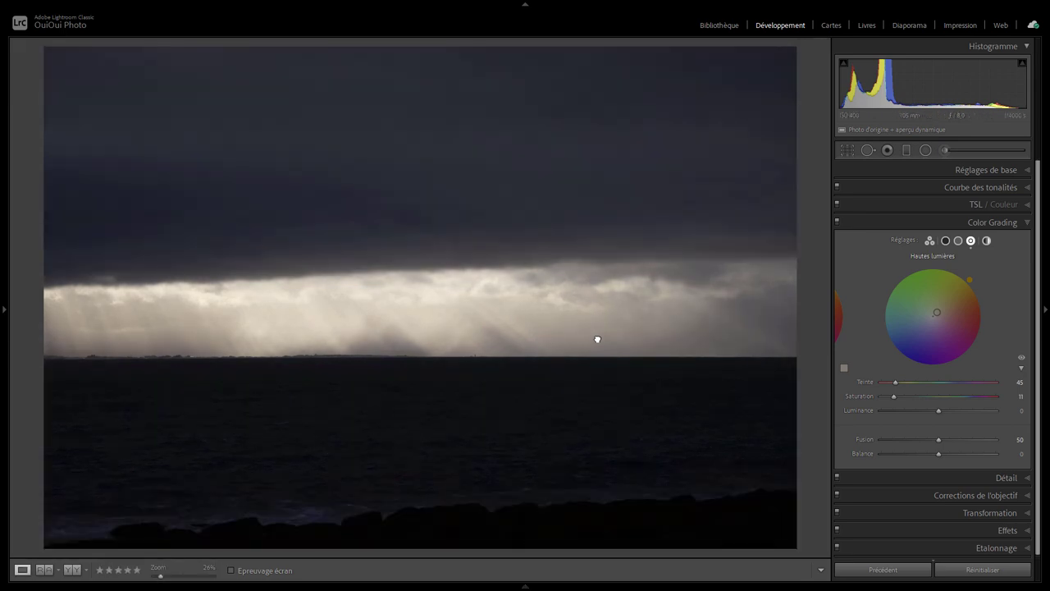
key(backslash)
key(backslash)
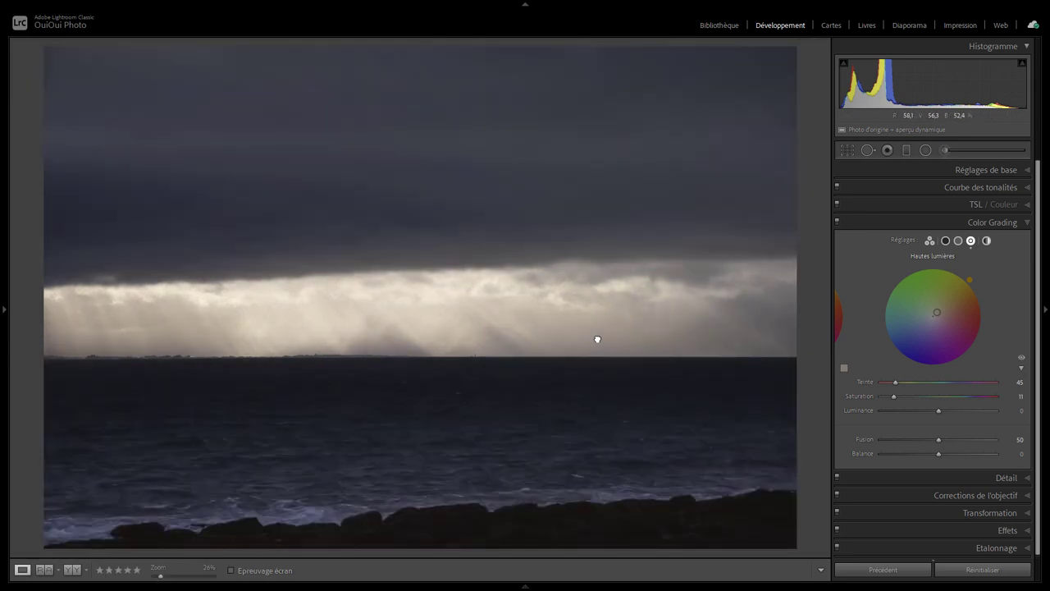
key(backslash)
key(backslash)
key(backslash)
key(backslash)
key(backslash)
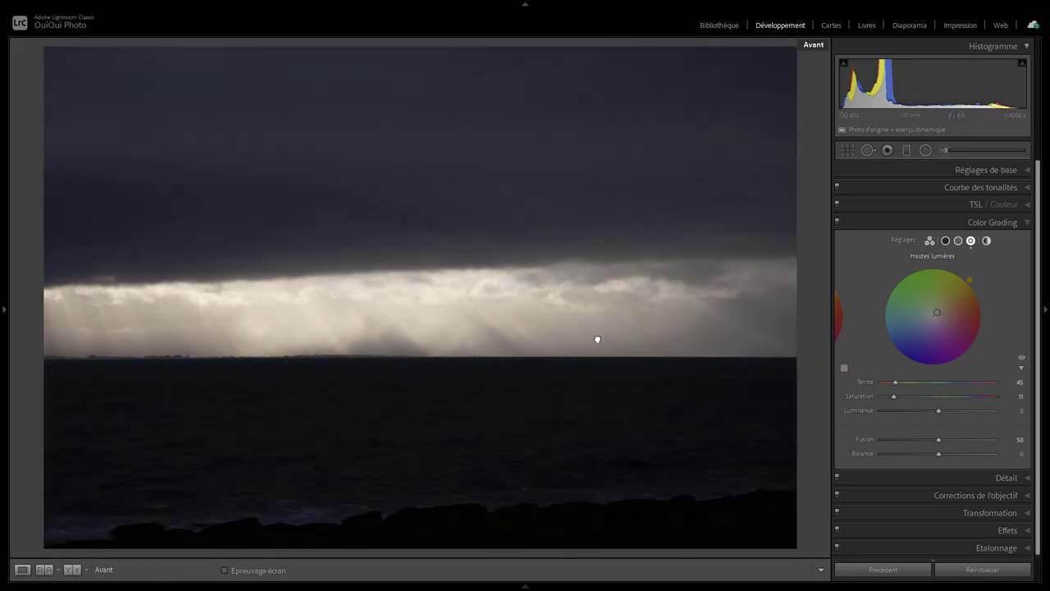
key(backslash)
key(backslash)
key(backslash)
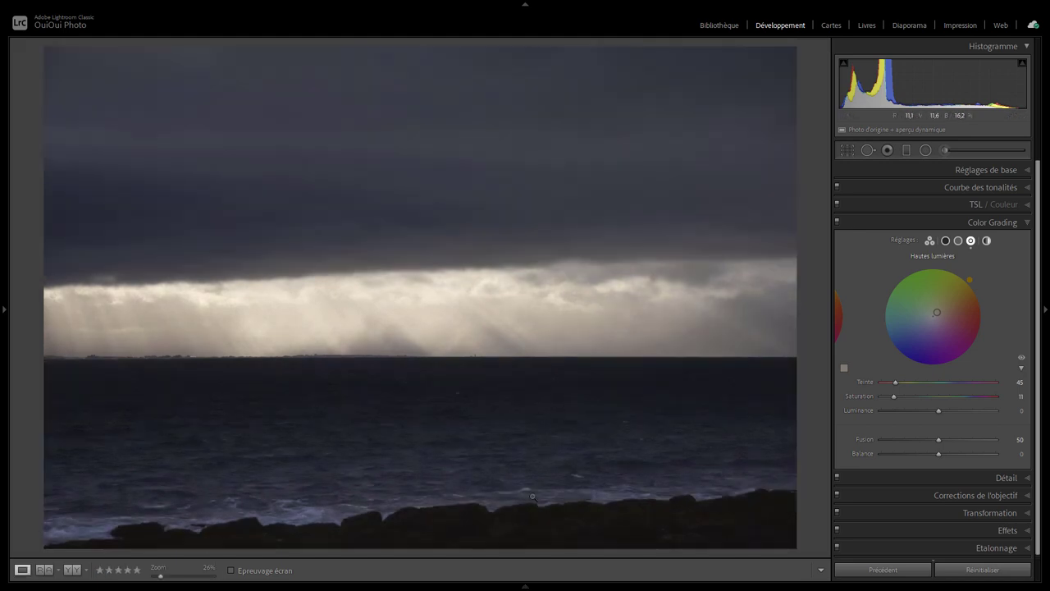
Lay a graduated adjustment across the sea with exposure 0,94.
click(906, 151)
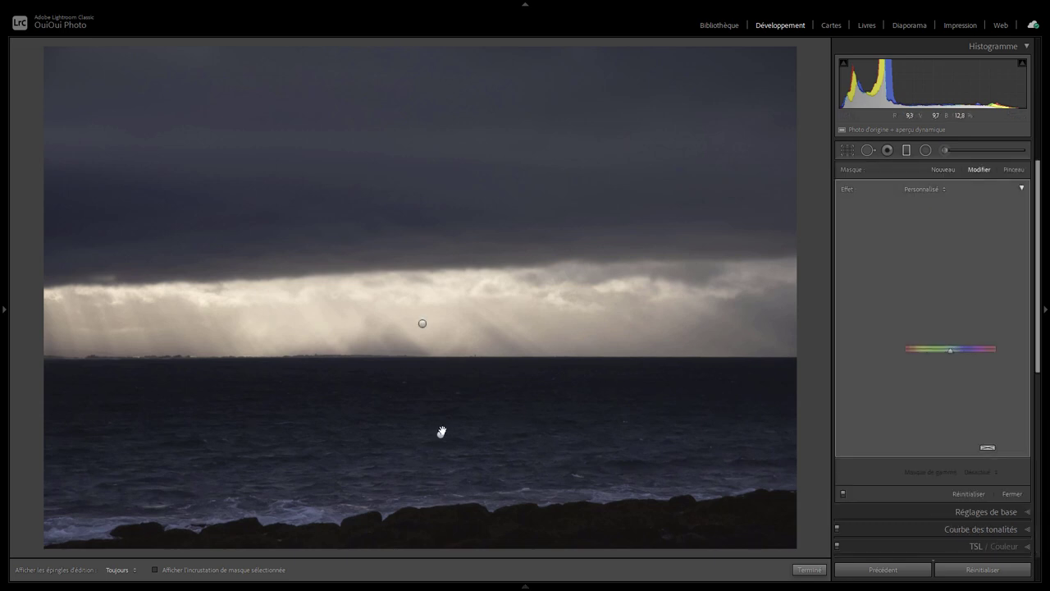
drag(441, 433, 473, 427)
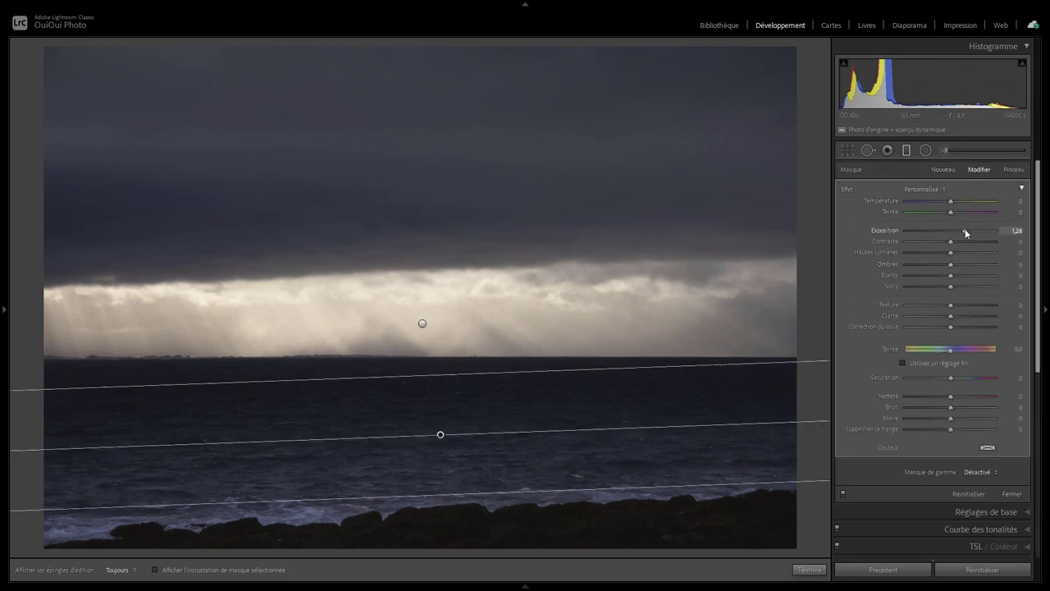
drag(965, 233, 960, 233)
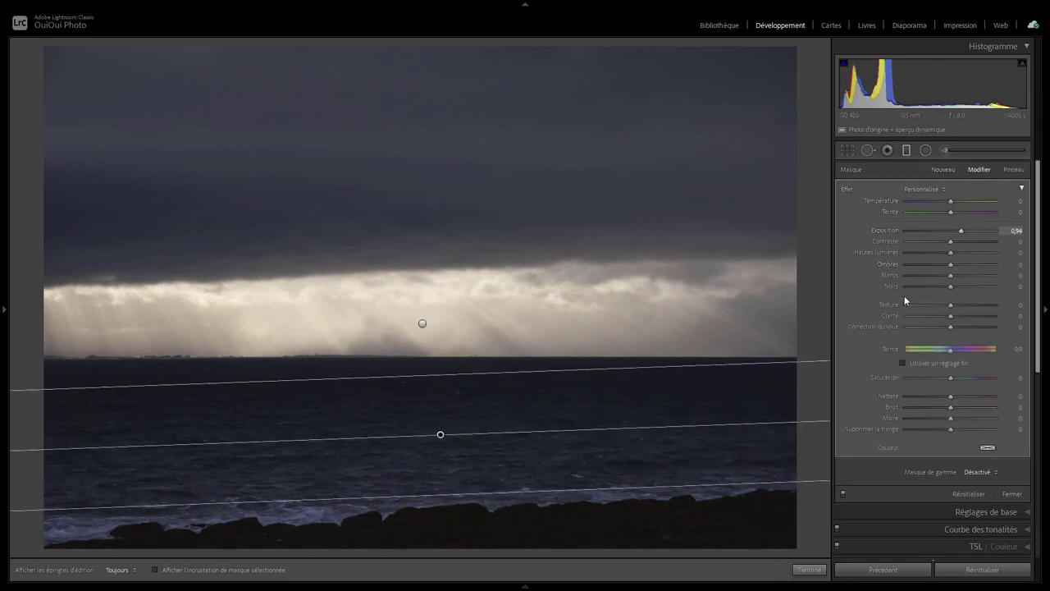
click(809, 569)
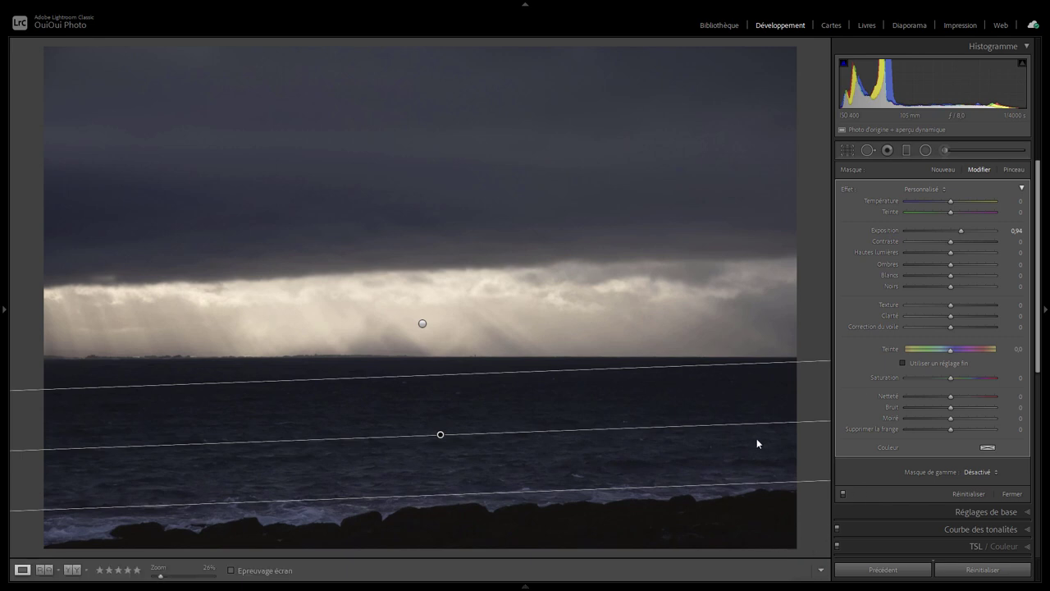
Toggle the before/after view to compare the sea lift with the original.
key(backslash)
key(backslash)
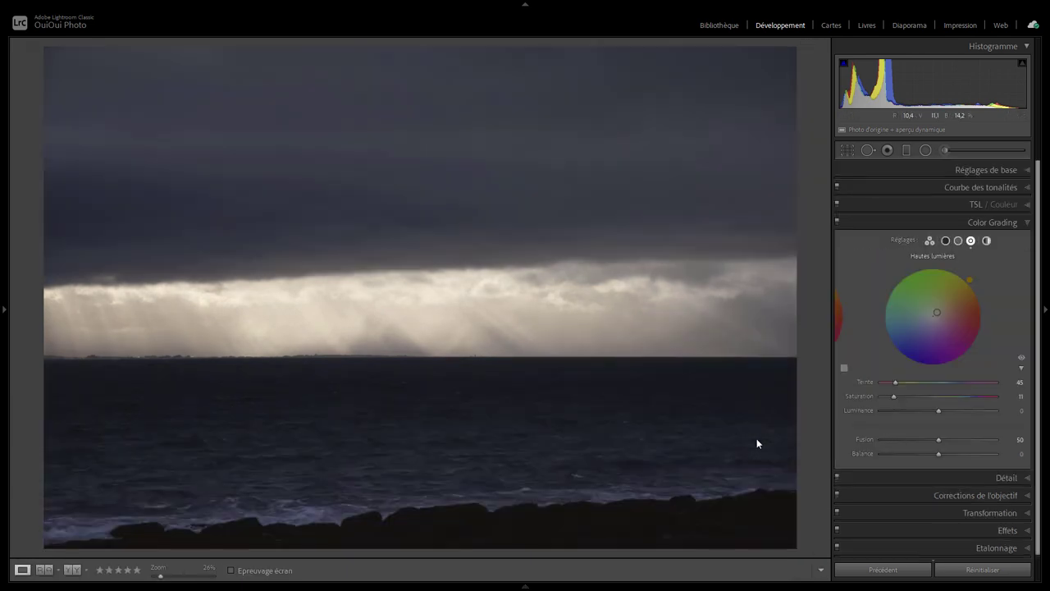
key(backslash)
key(backslash)
key(backslash)
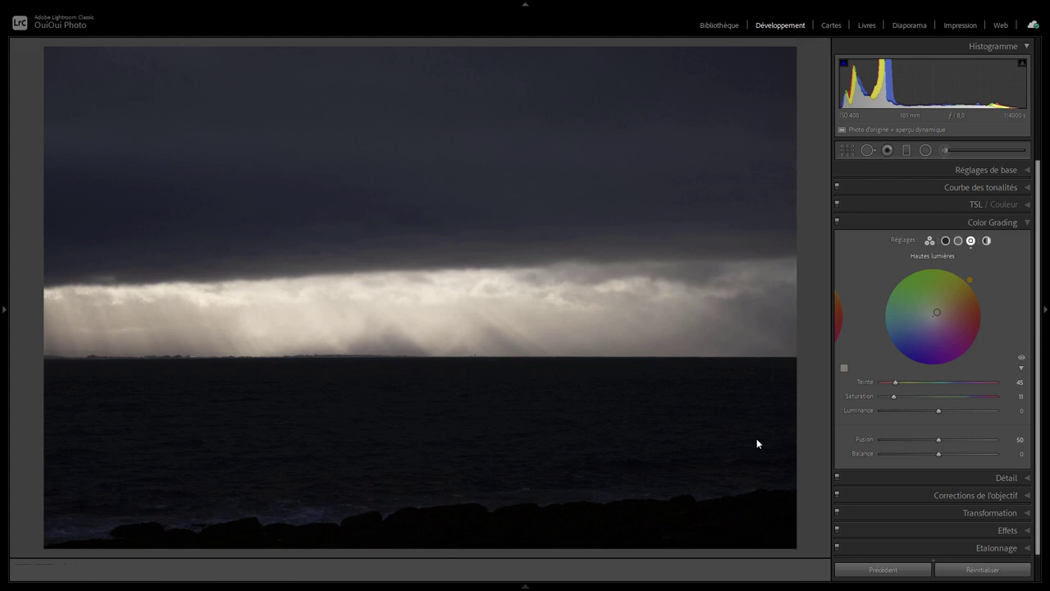
key(backslash)
key(backslash)
key(backslash)
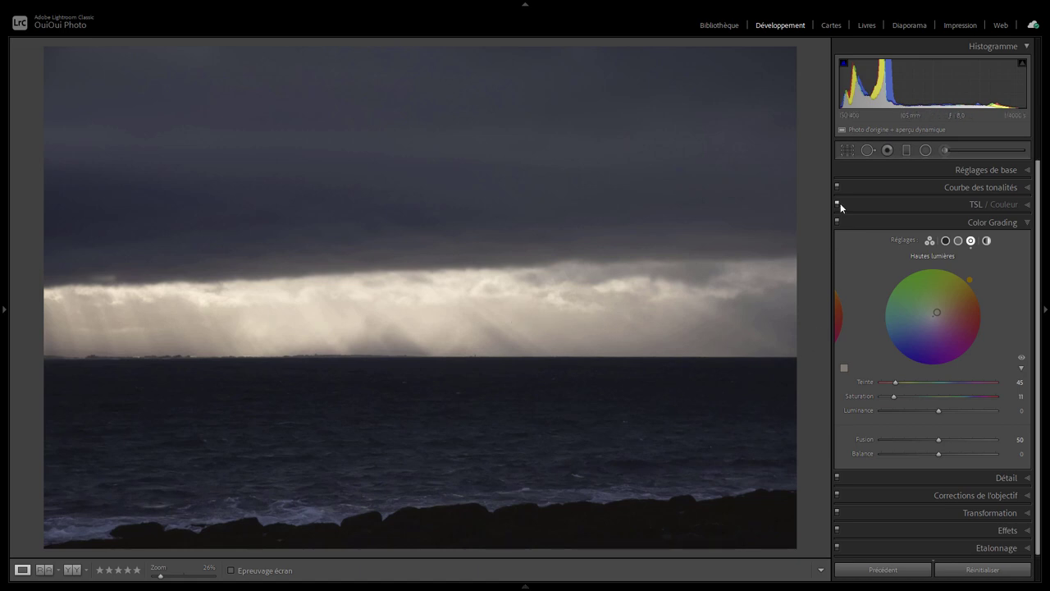
Draw a narrow ellipse along a cloud light ray with a slight exposure boost around 0,30.
click(926, 150)
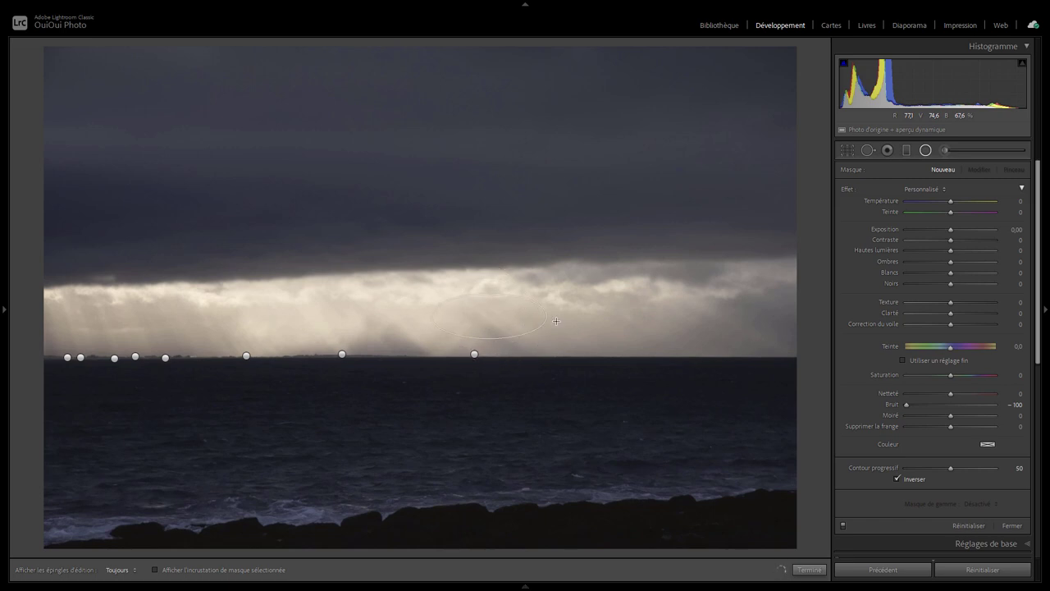
mouse_move(488, 316)
mouse_down()
mouse_move(554, 318)
mouse_move(544, 316)
mouse_move(536, 359)
mouse_up()
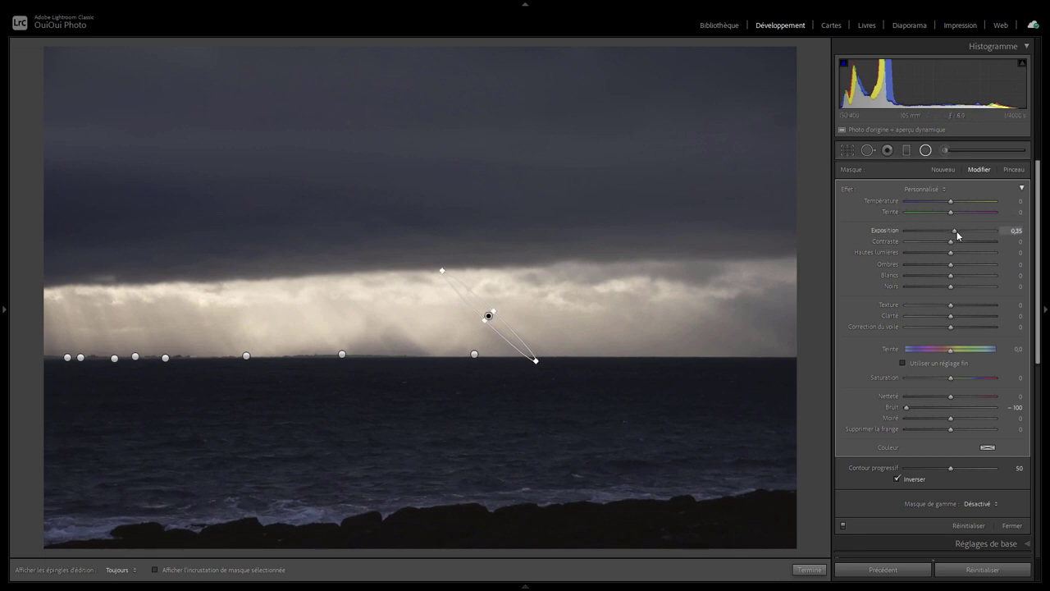
drag(957, 230, 952, 236)
key(Up)
drag(954, 234, 956, 234)
click(815, 569)
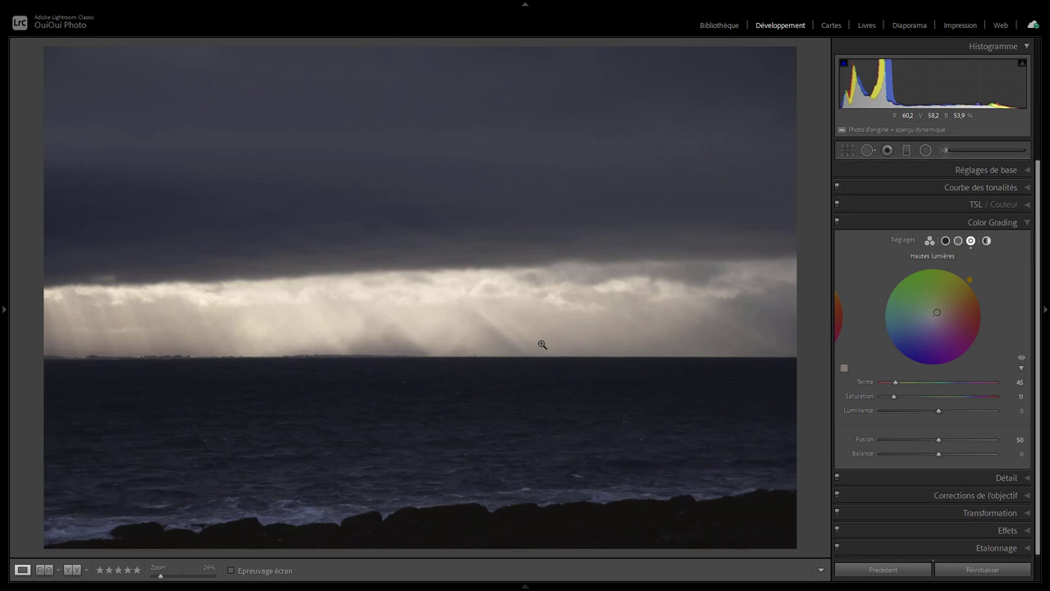
Delete the light-ray ellipse mask, leaving the horizon masks in place.
click(924, 149)
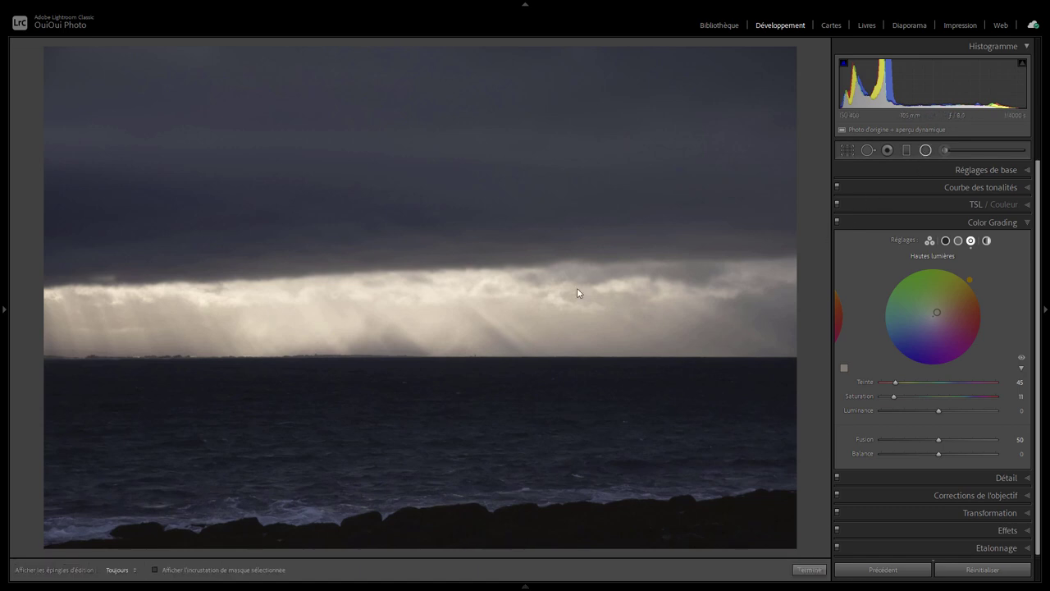
click(487, 315)
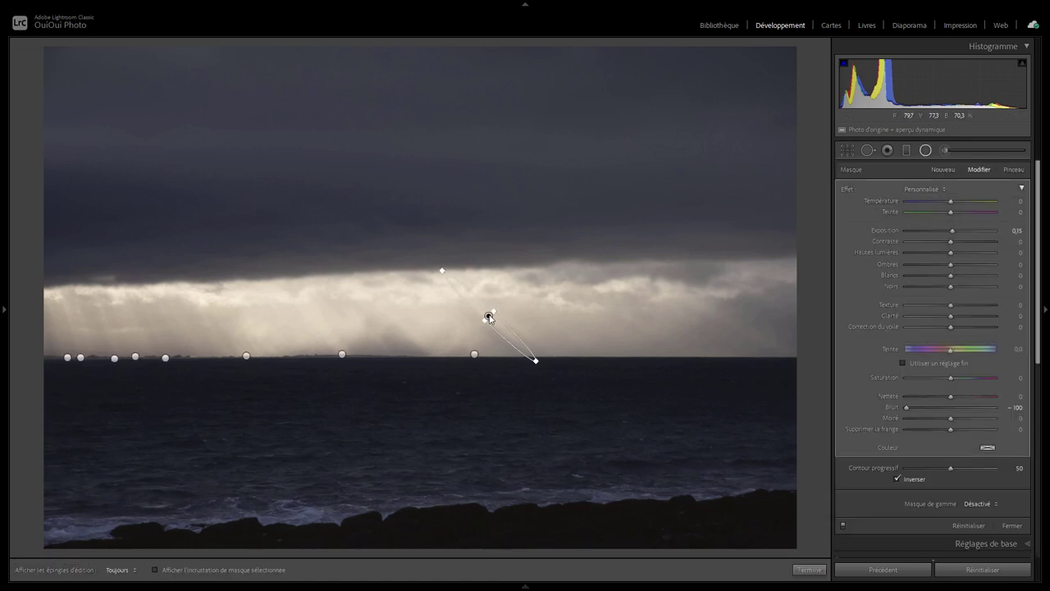
key(Delete)
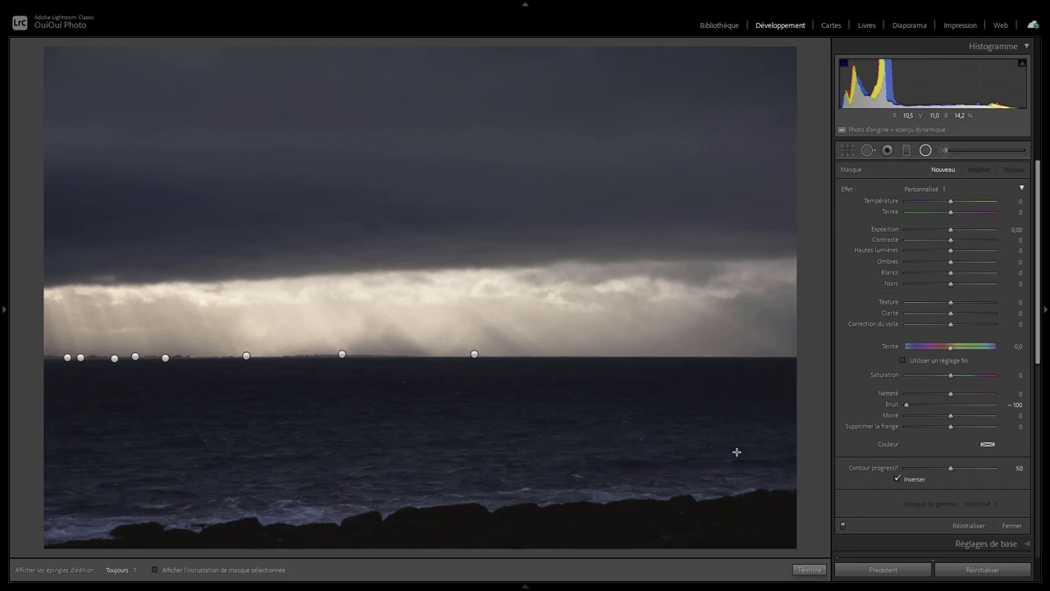
click(809, 570)
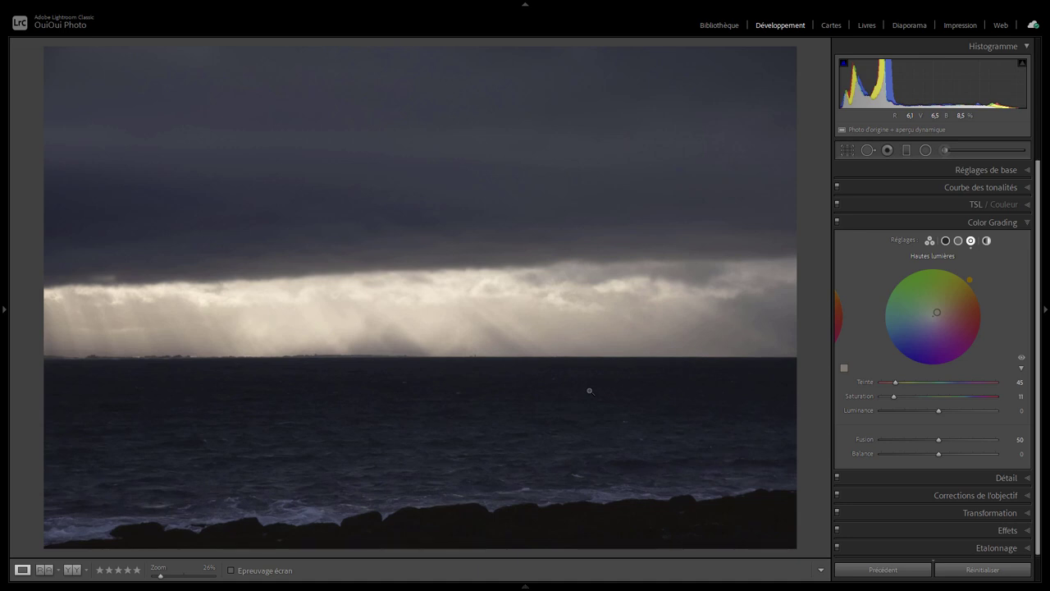